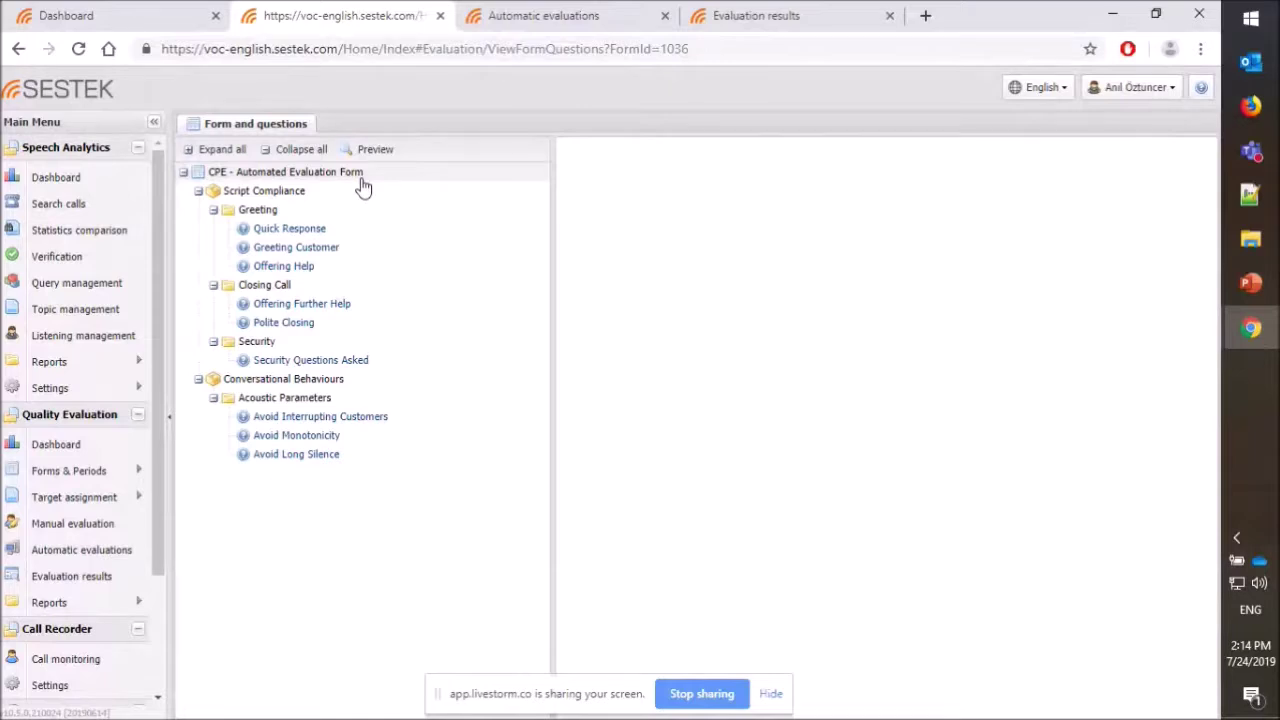
Step: Open the settings of the CPE - Automated Evaluation Form and check its full form name
left_click(360, 175)
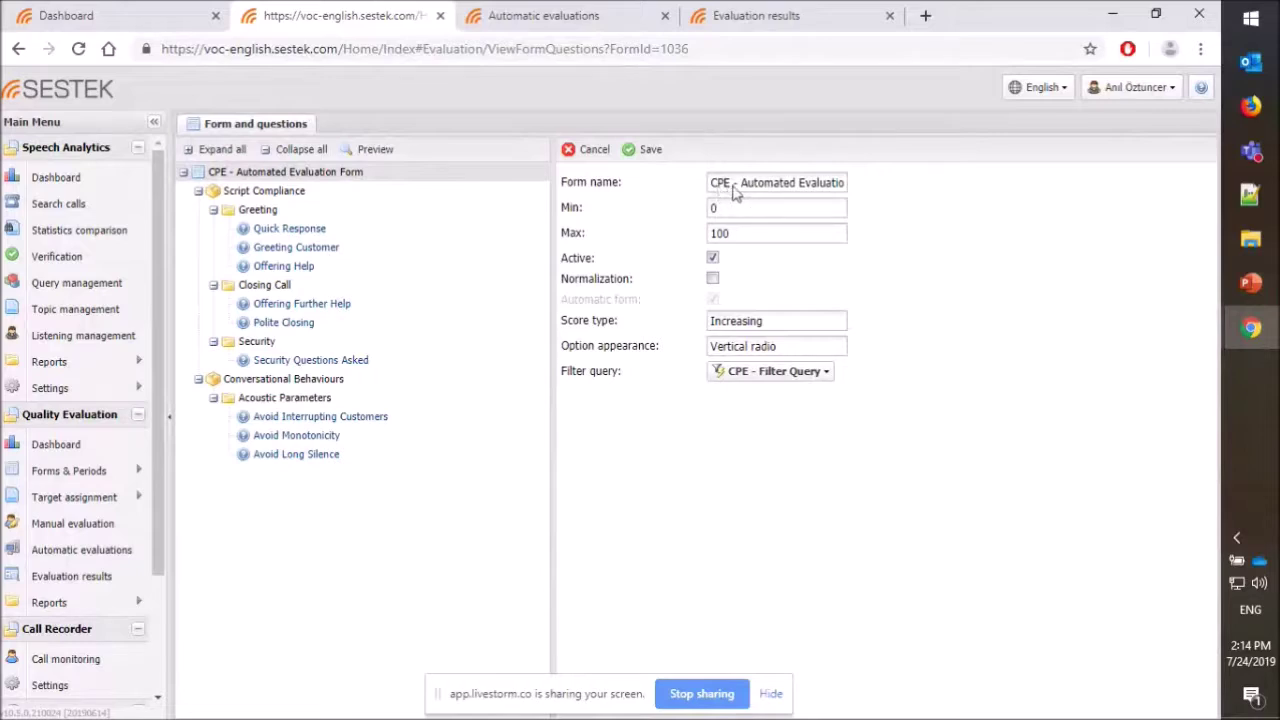
left_click_drag(733, 192, 874, 194)
left_click(800, 192)
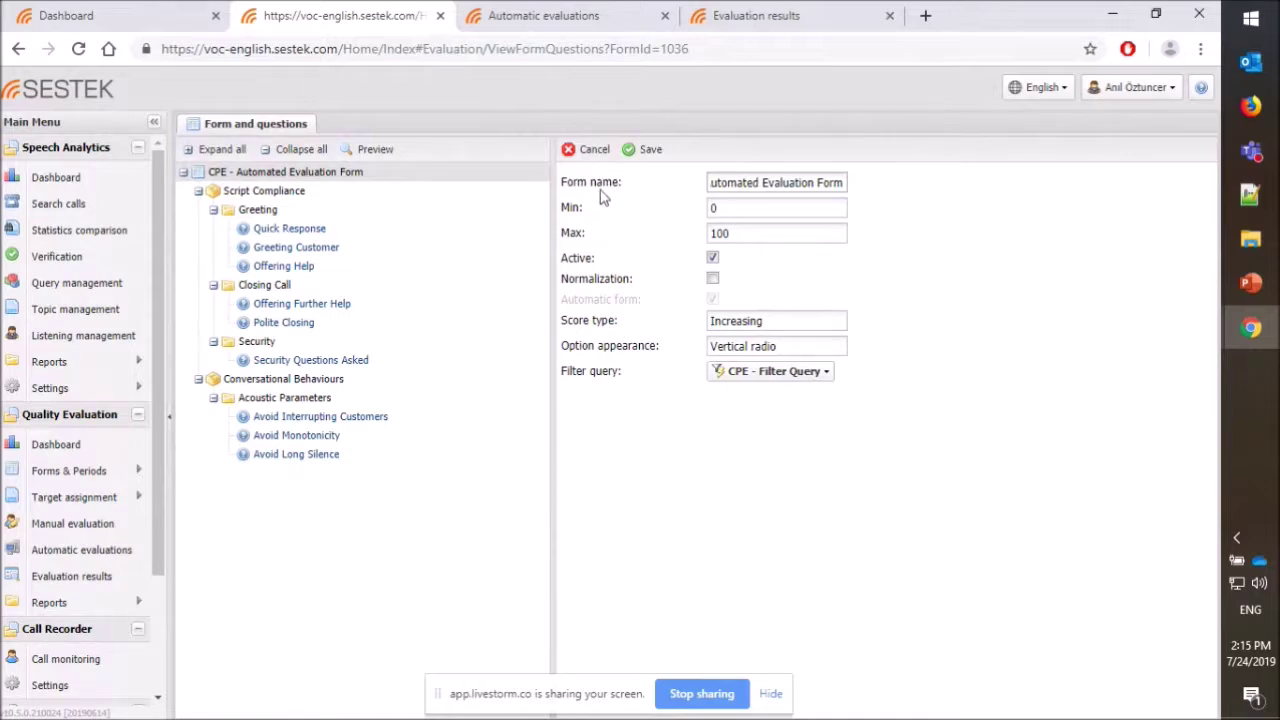
Step: Collapse both form sections, open the Script Compliance section's details and expand its question groups again
left_click(198, 191)
left_click(198, 210)
left_click(238, 194)
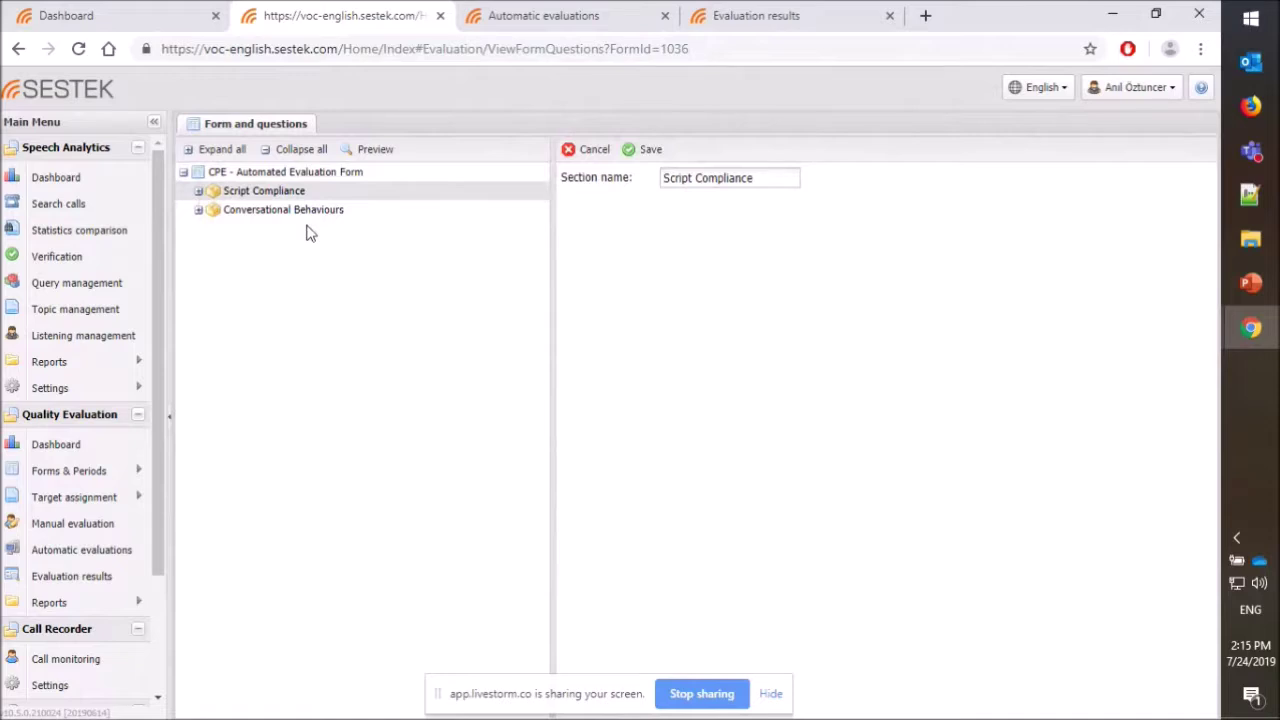
left_click(198, 190)
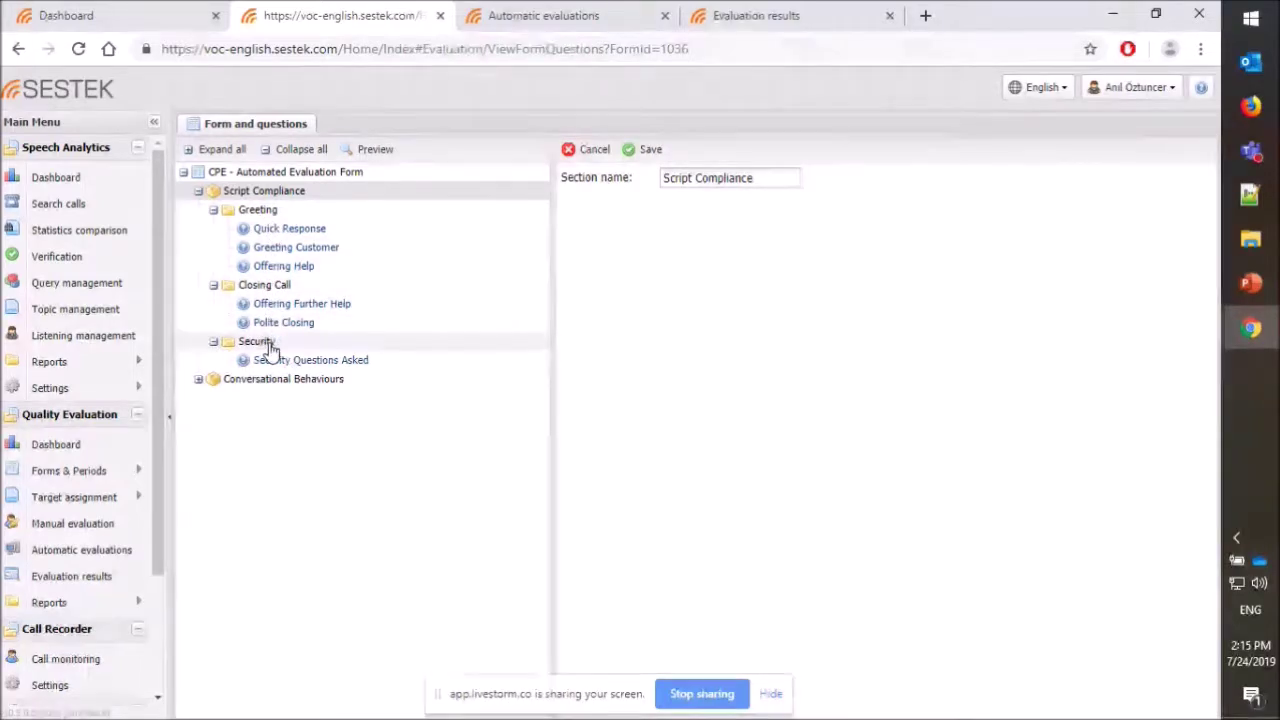
Step: Review the score query and scoring setup of the Quick Response and Greeting Customer questions
left_click(295, 233)
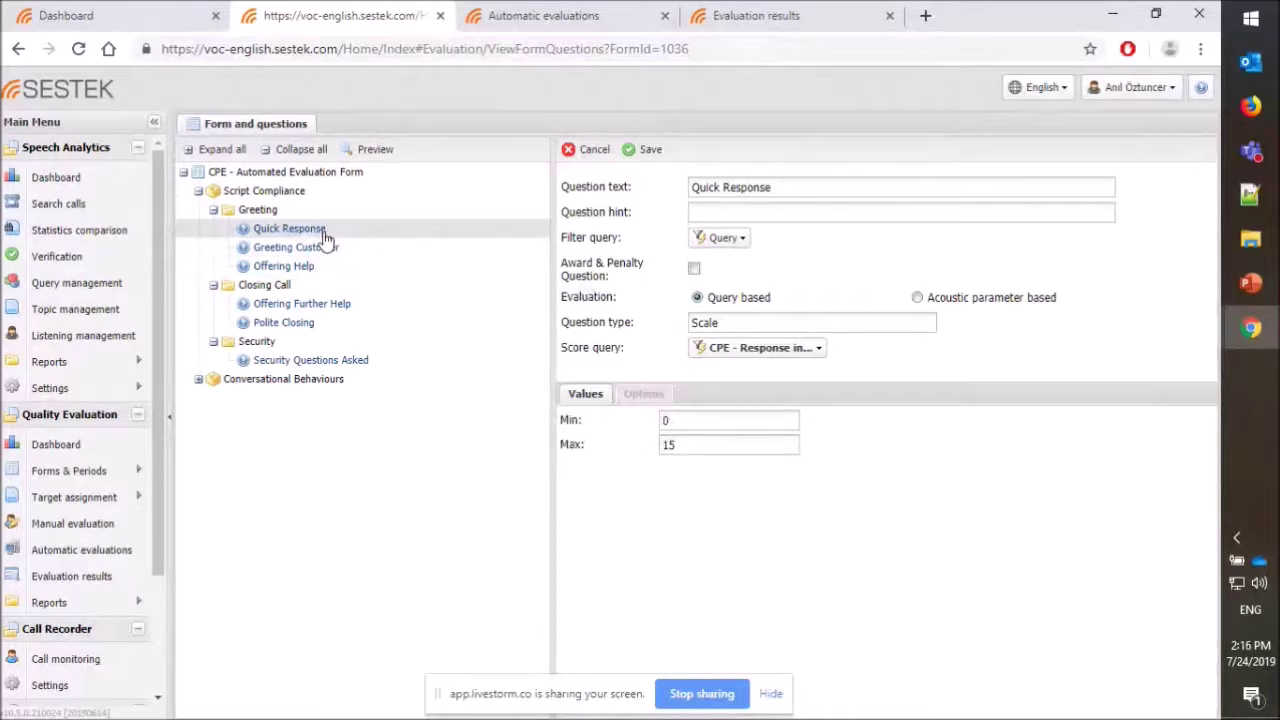
mouse_move(780, 352)
left_click(314, 248)
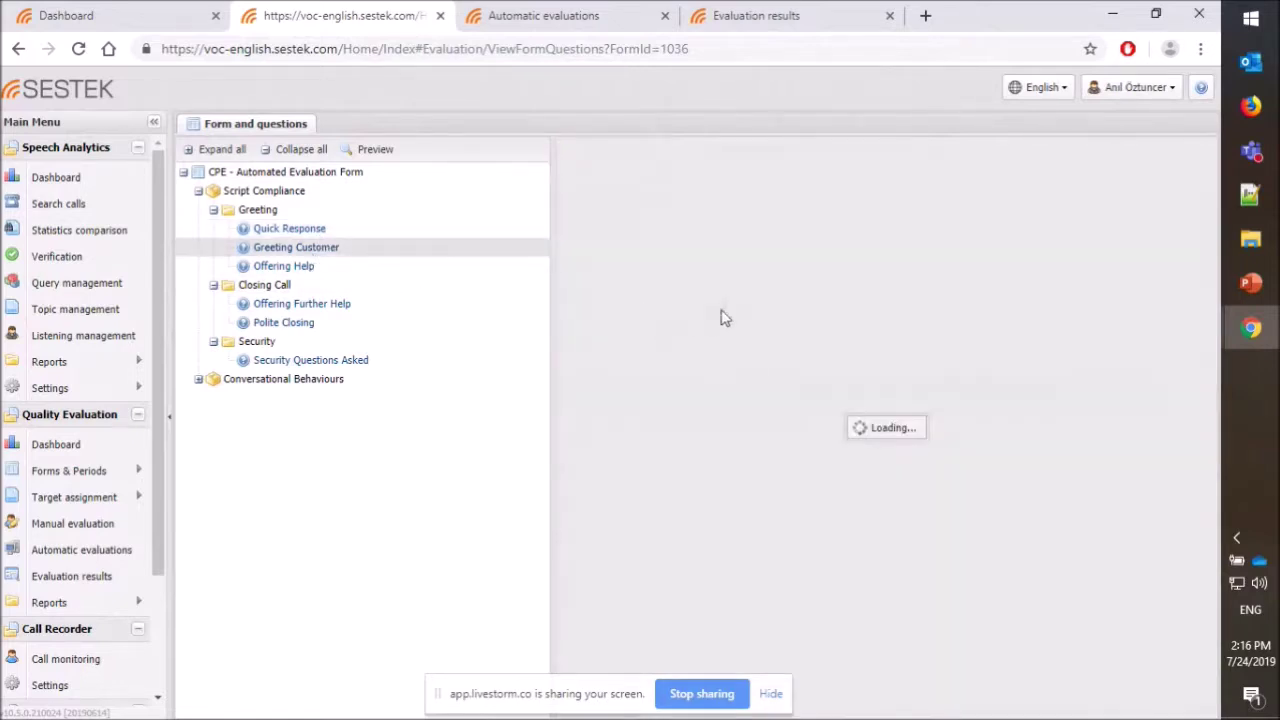
mouse_move(737, 360)
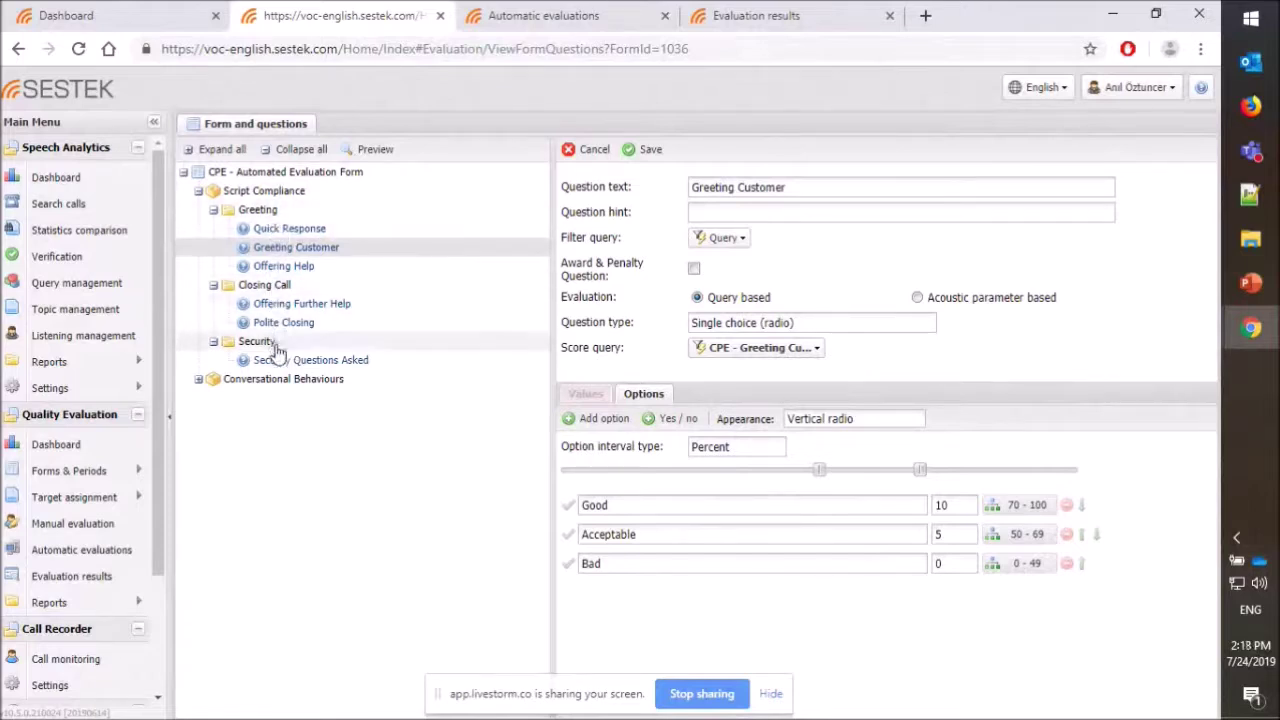
Step: Expand the Conversational Behaviours section and review the Avoid Interrupting Customers and Avoid Monotonicity question settings
left_click(198, 379)
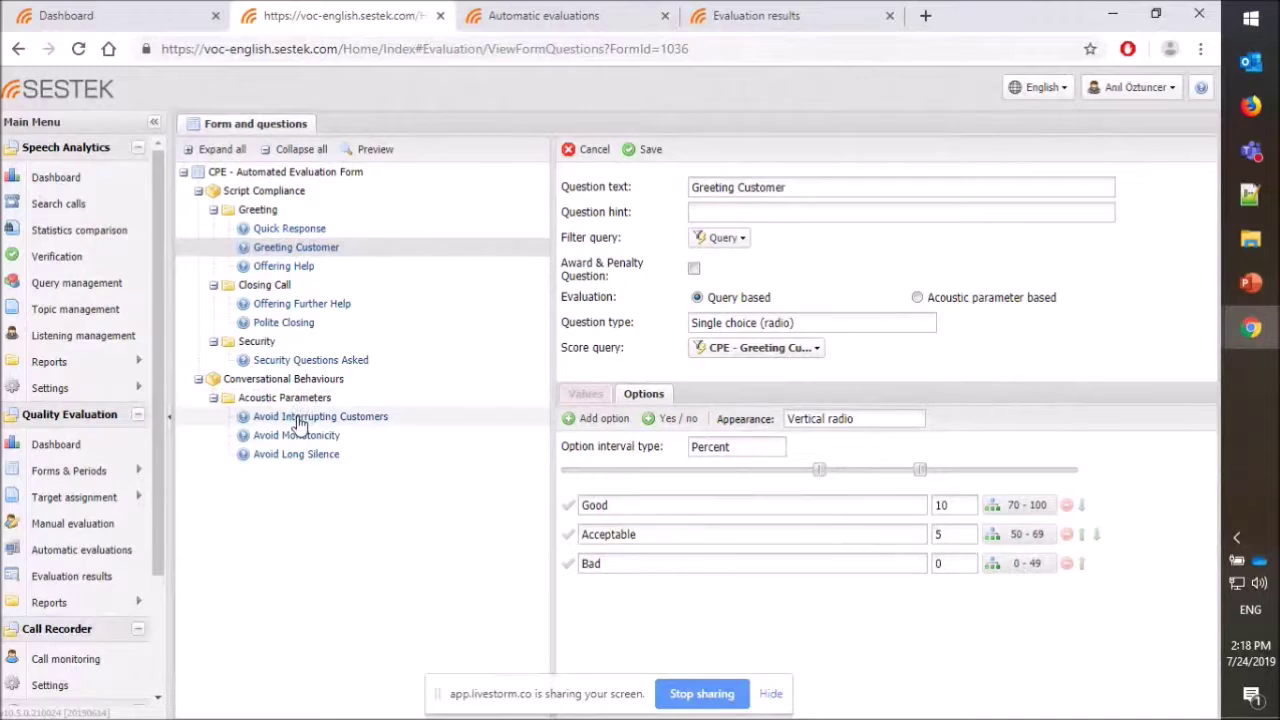
left_click(298, 420)
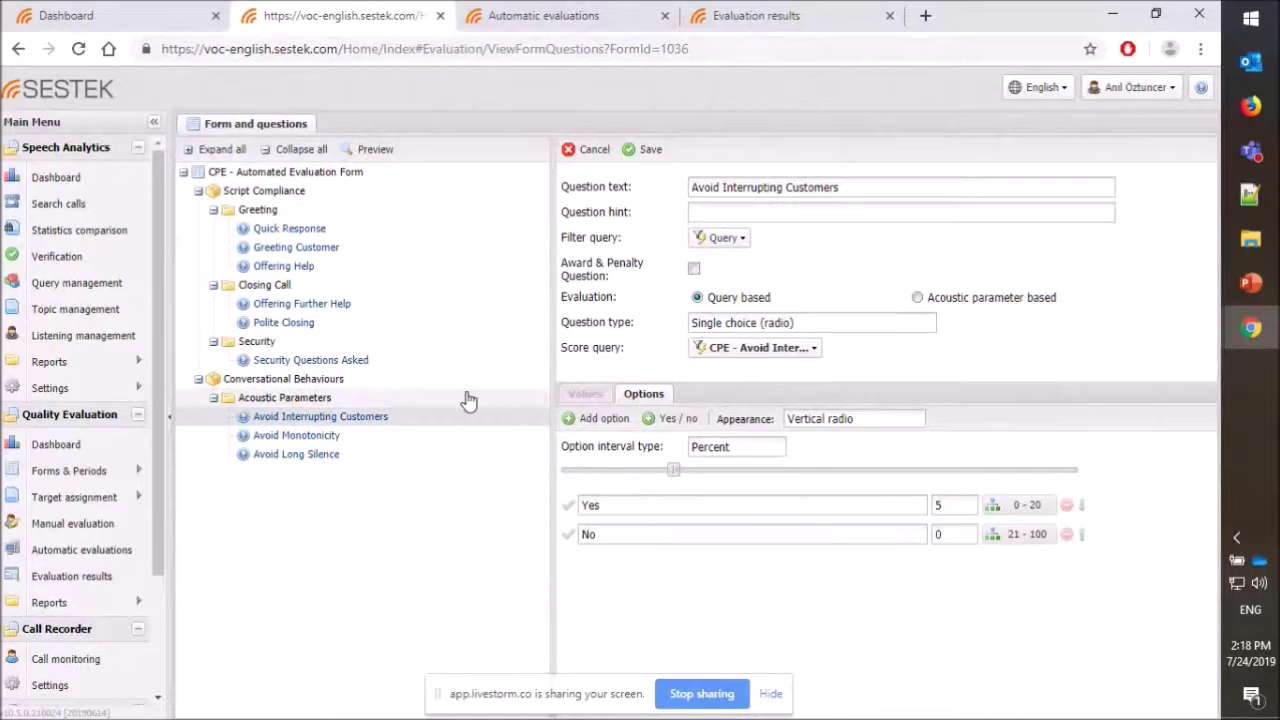
mouse_move(772, 358)
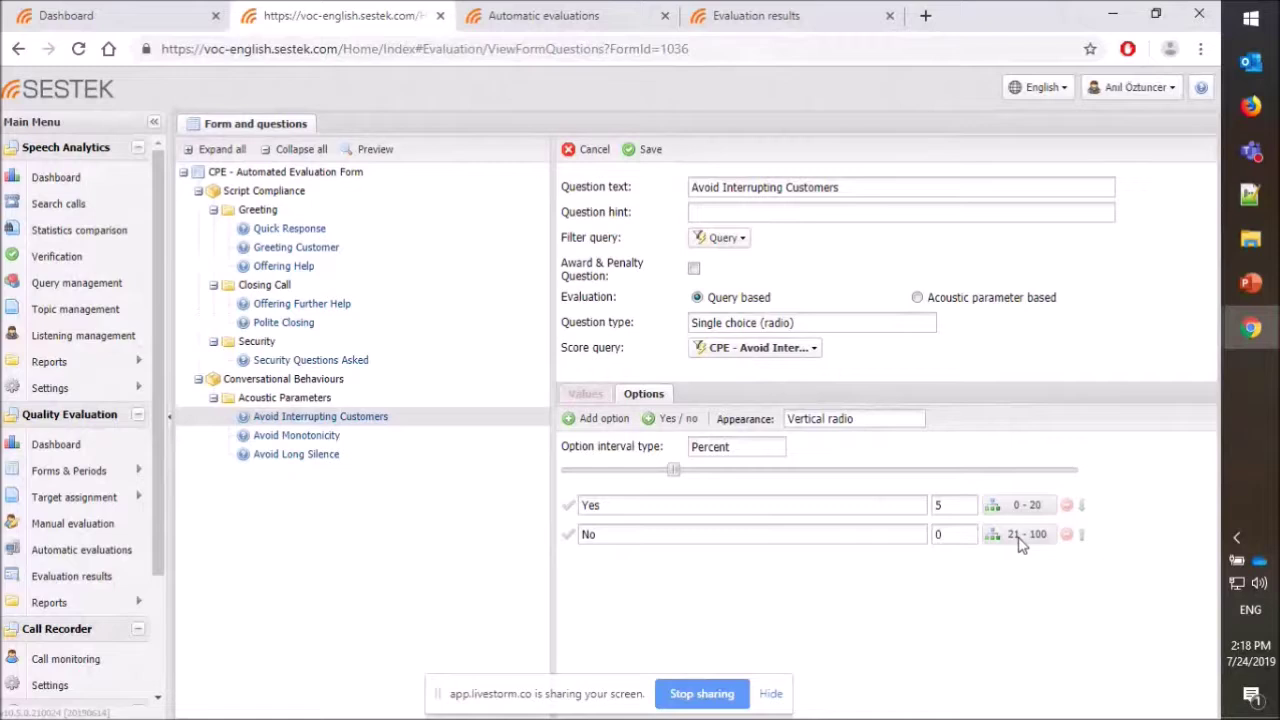
left_click(334, 437)
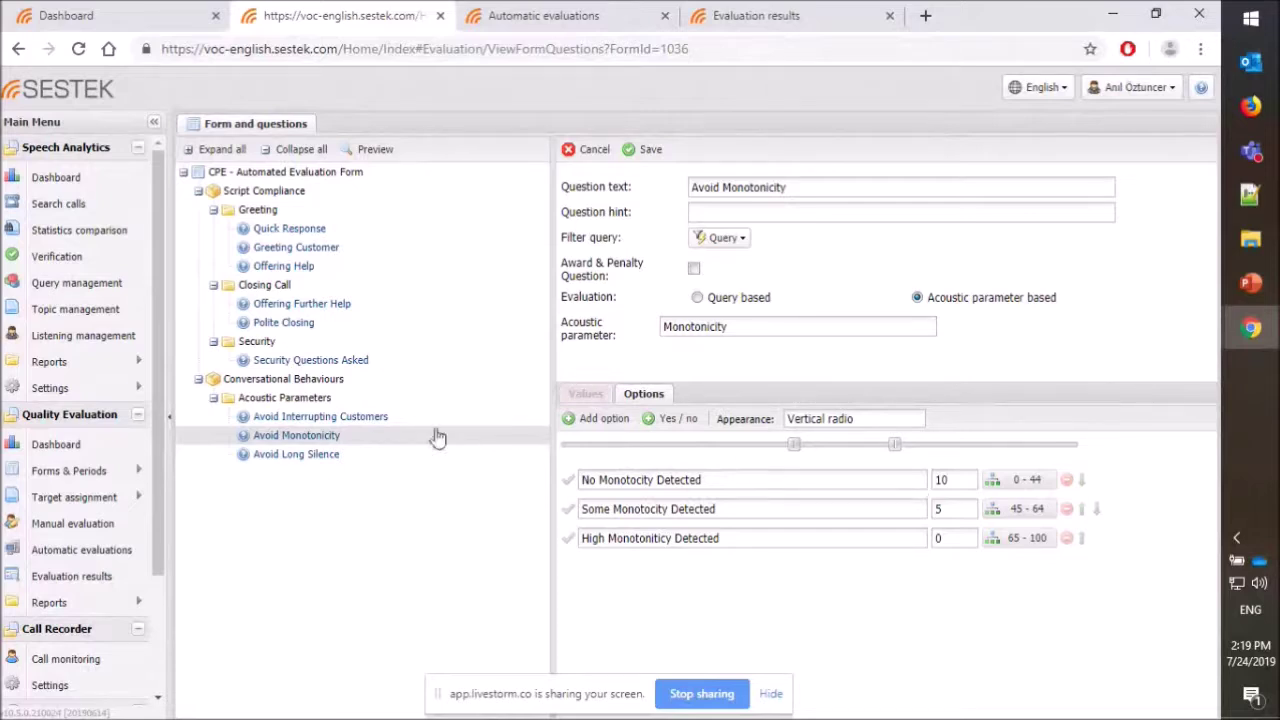
Step: Start a new evaluation period named Nice question for 07.17.2019 to 07.24.2019 and go through its record count and duration limits
left_click(135, 470)
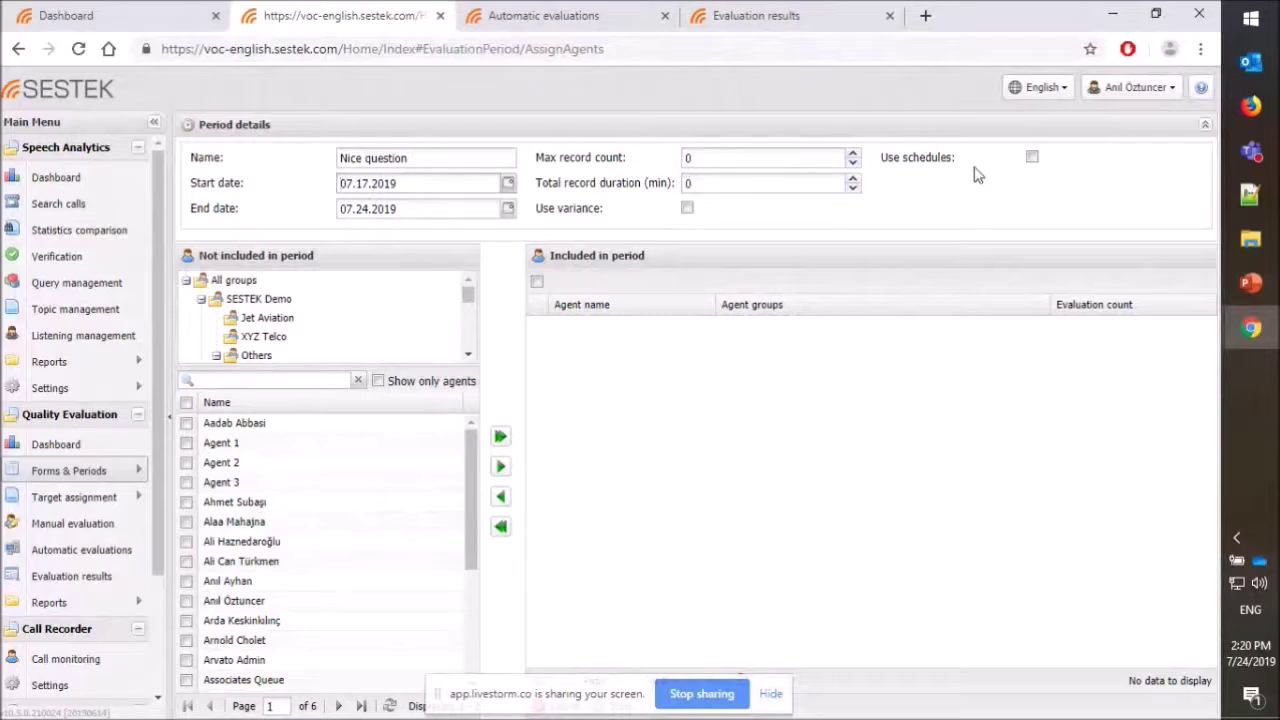
left_click(711, 183)
left_click(711, 160)
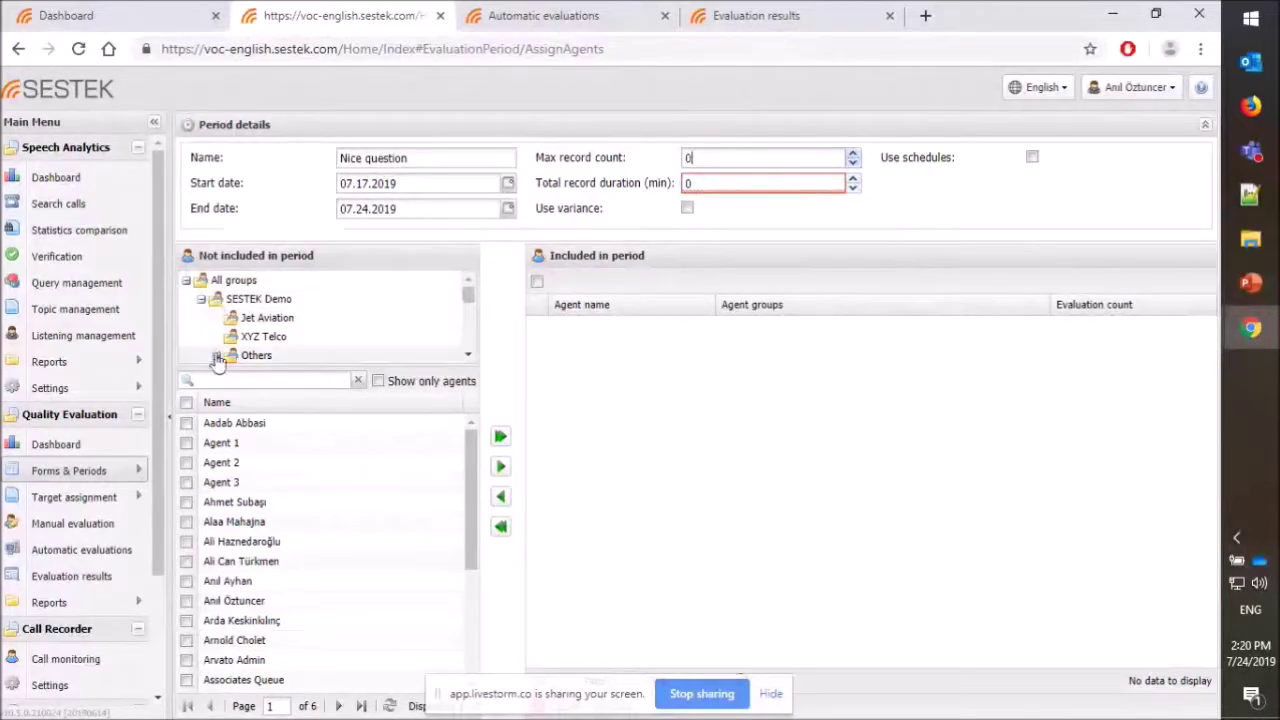
Step: Find the Consumer Products Experts group under SESTEK Demo and list its agents not included in the period
scroll(243, 334, "down", 3)
scroll(243, 334, "up", 3)
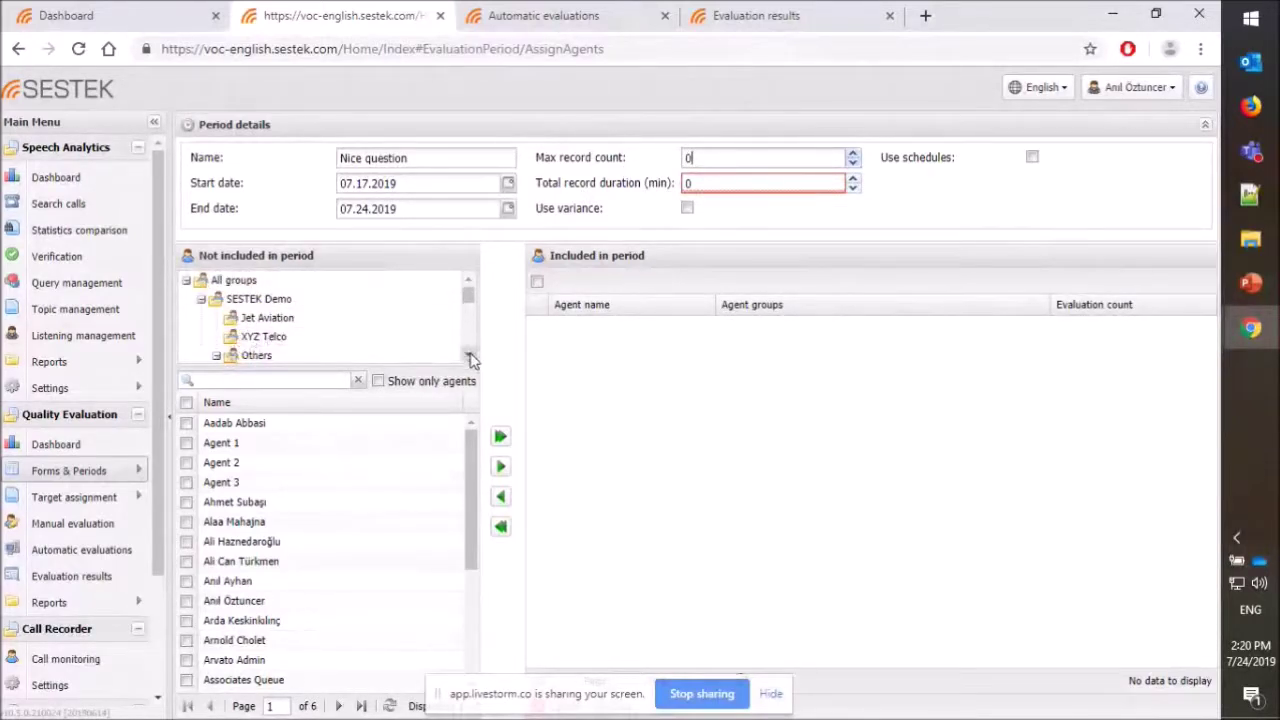
scroll(466, 351, "down", 2)
left_click(219, 282)
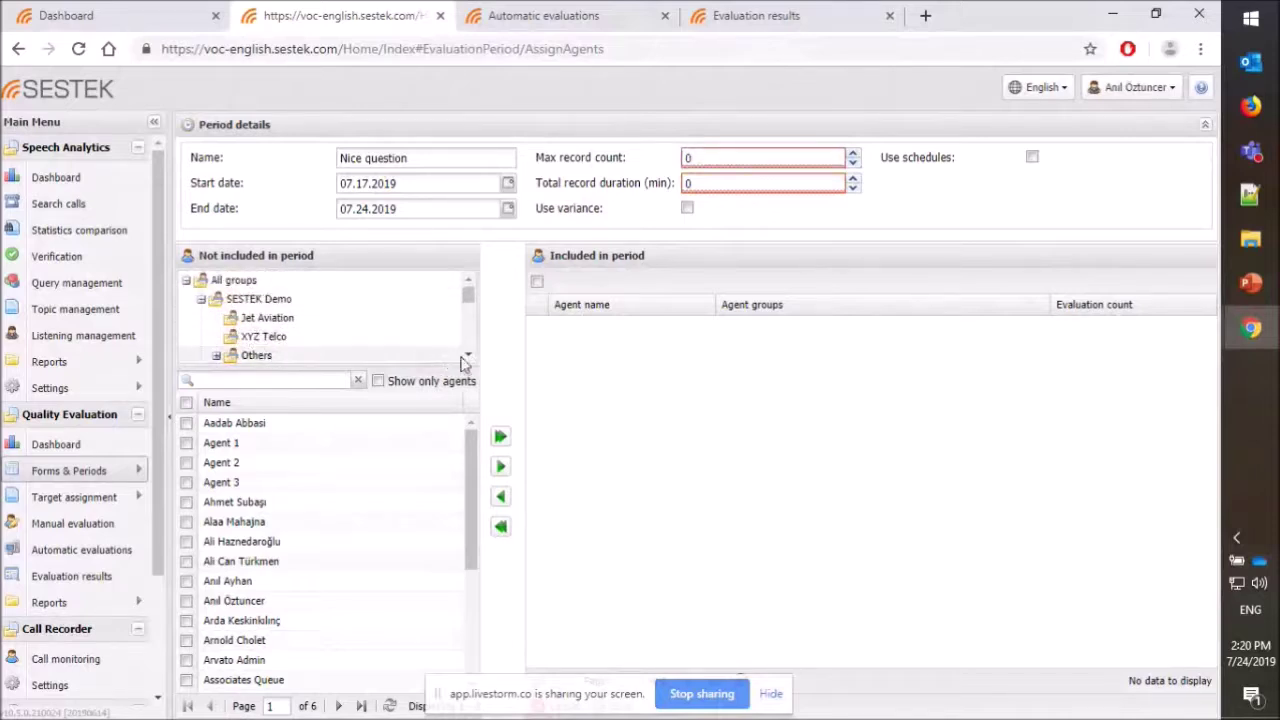
scroll(466, 360, "down", 1)
left_click(217, 337)
scroll(464, 352, "down", 2)
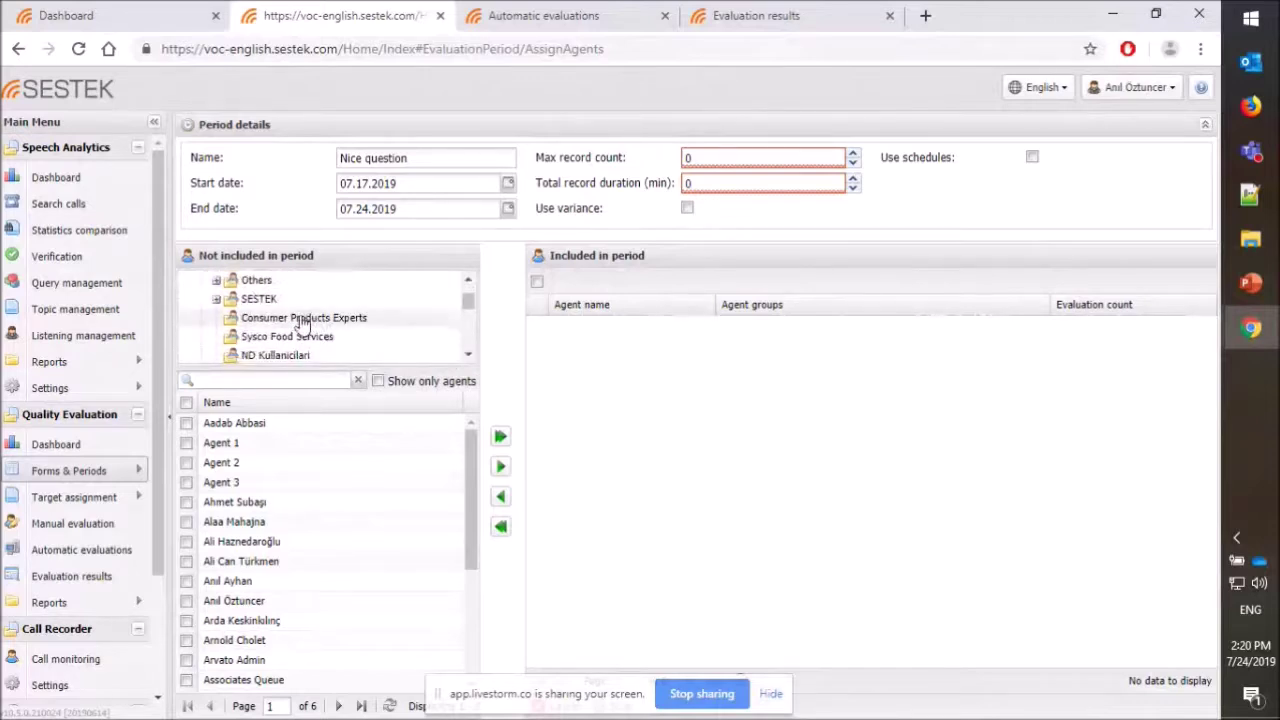
left_click(298, 322)
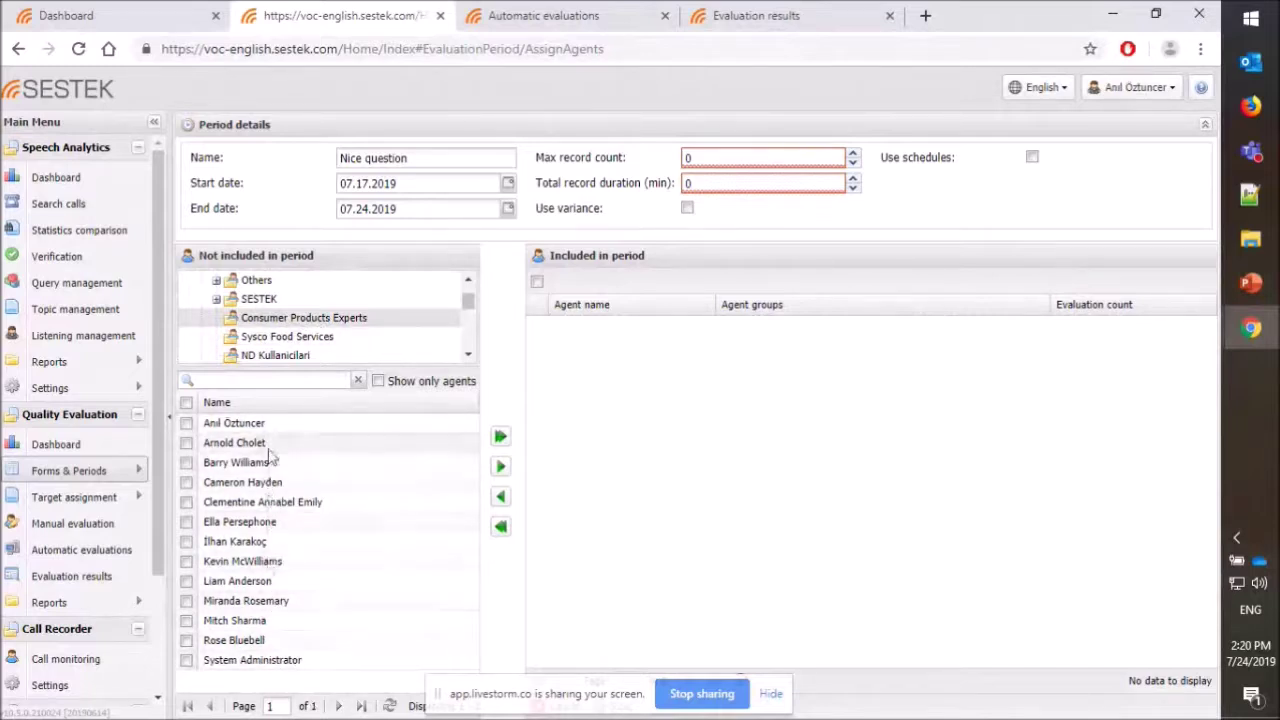
Step: Select all agents of the Consumer Products Experts group and include them in the evaluation period
left_click(186, 443)
left_click(186, 462)
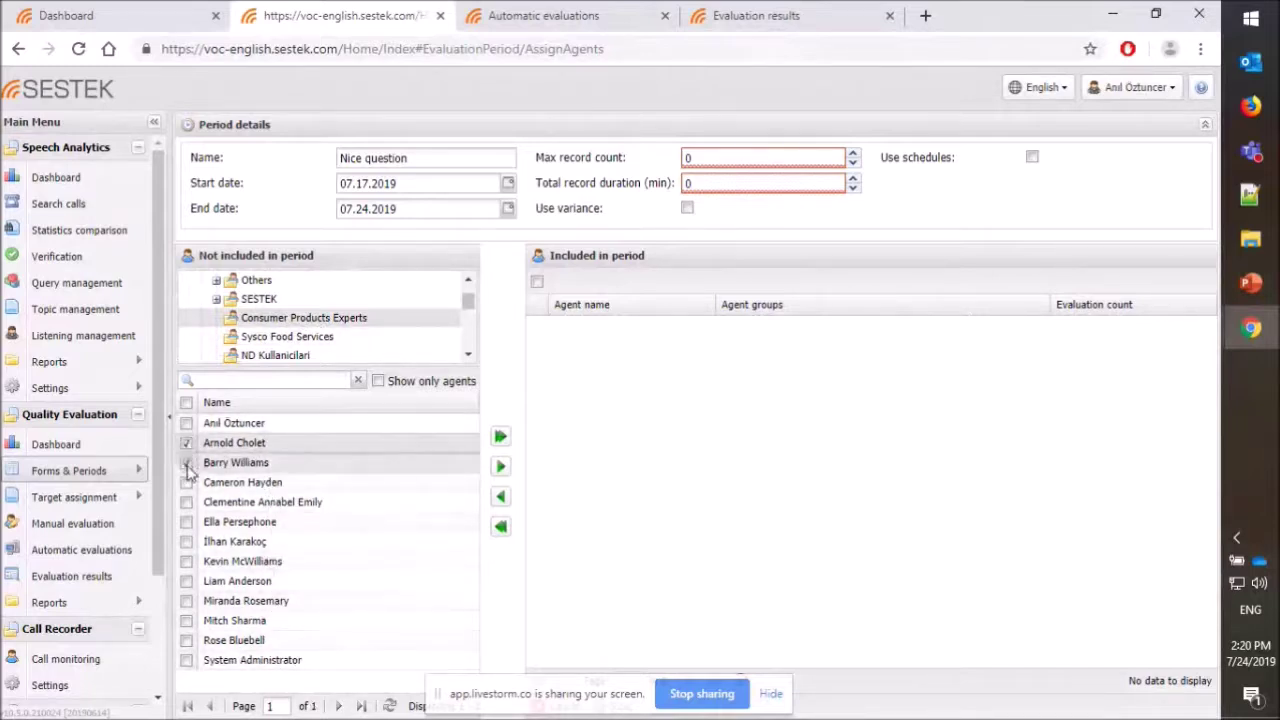
left_click(186, 522)
left_click(186, 541)
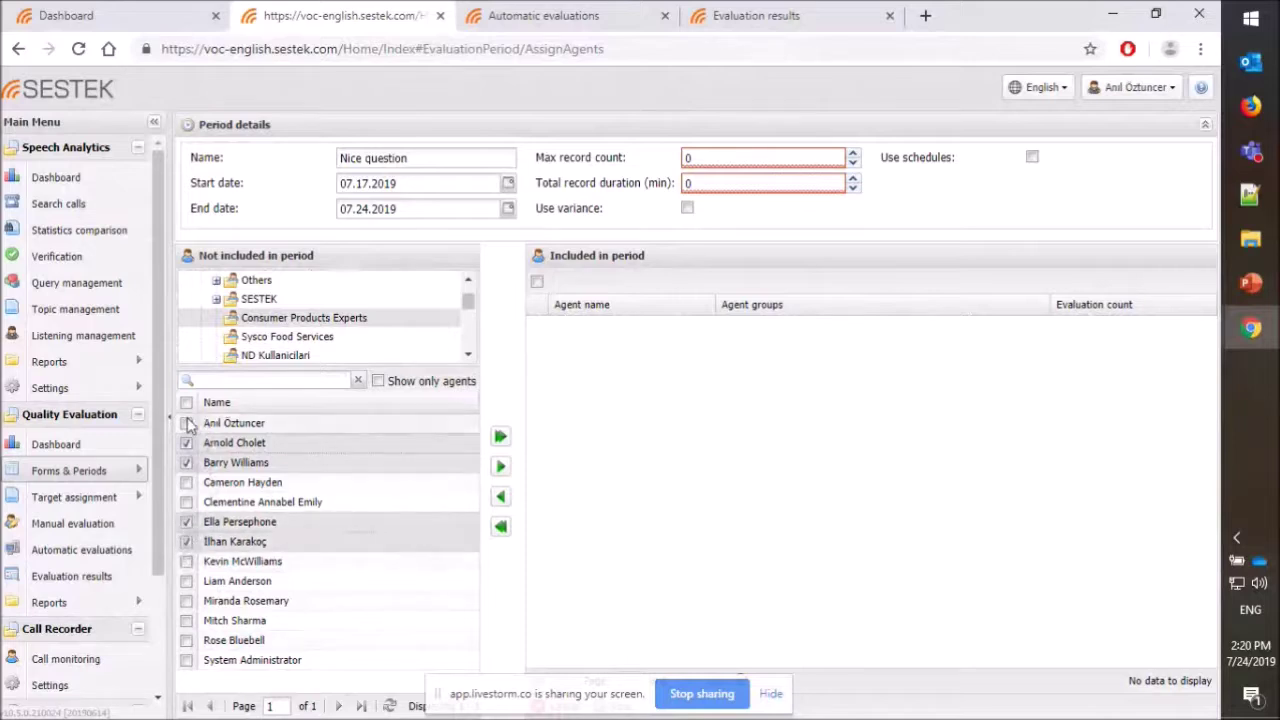
left_click(186, 402)
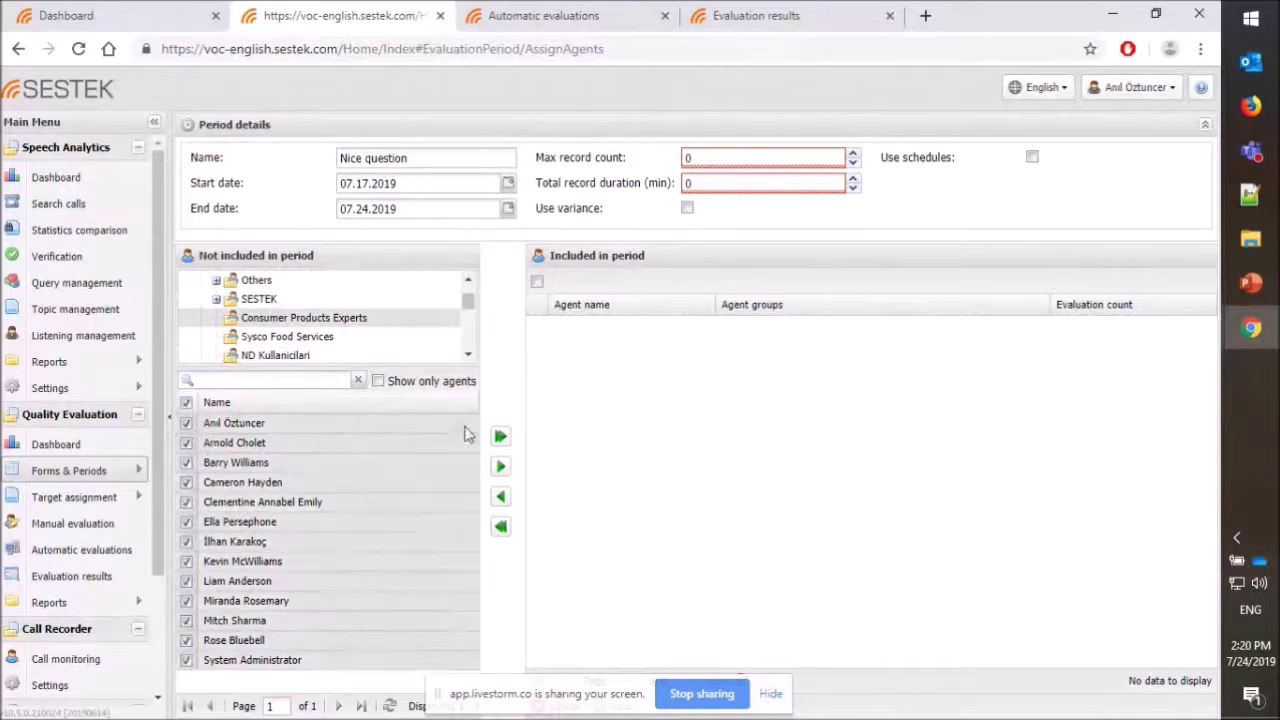
left_click(502, 439)
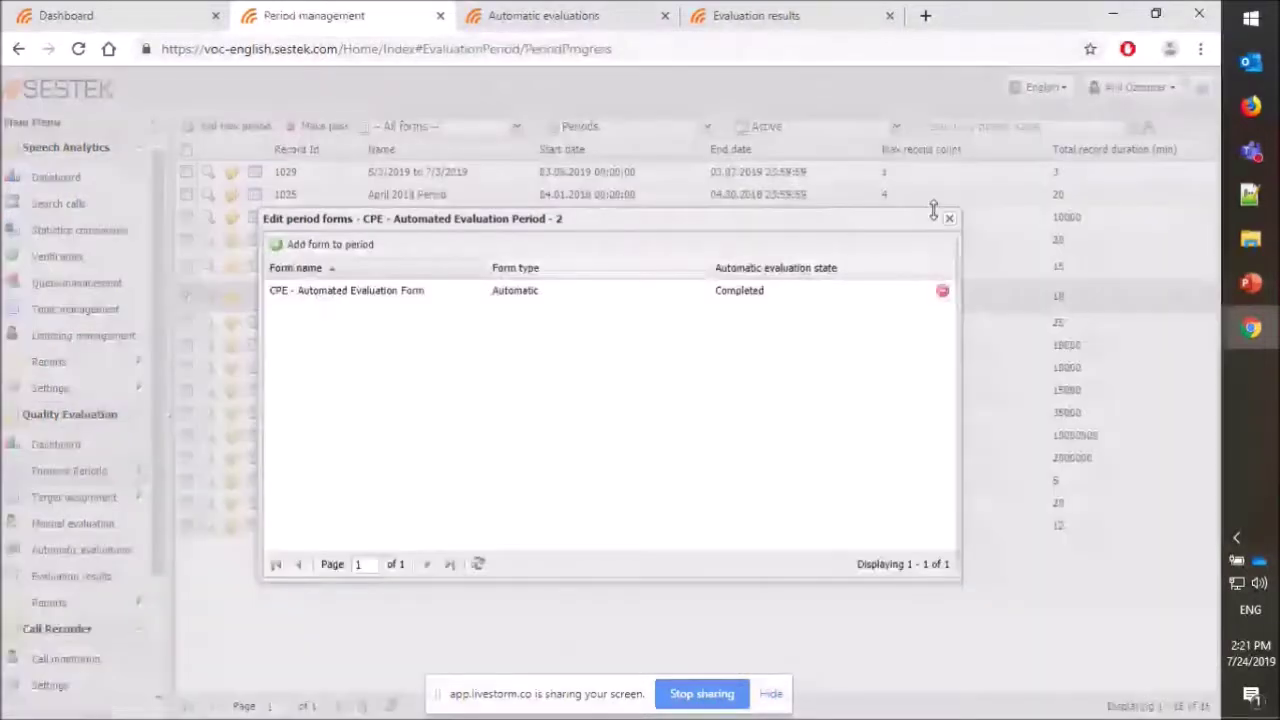
Step: Close the period forms, open the automatic evaluation of CPE - Automated Evaluation Period - 2 and view the Evaluation Bot's results
left_click(949, 218)
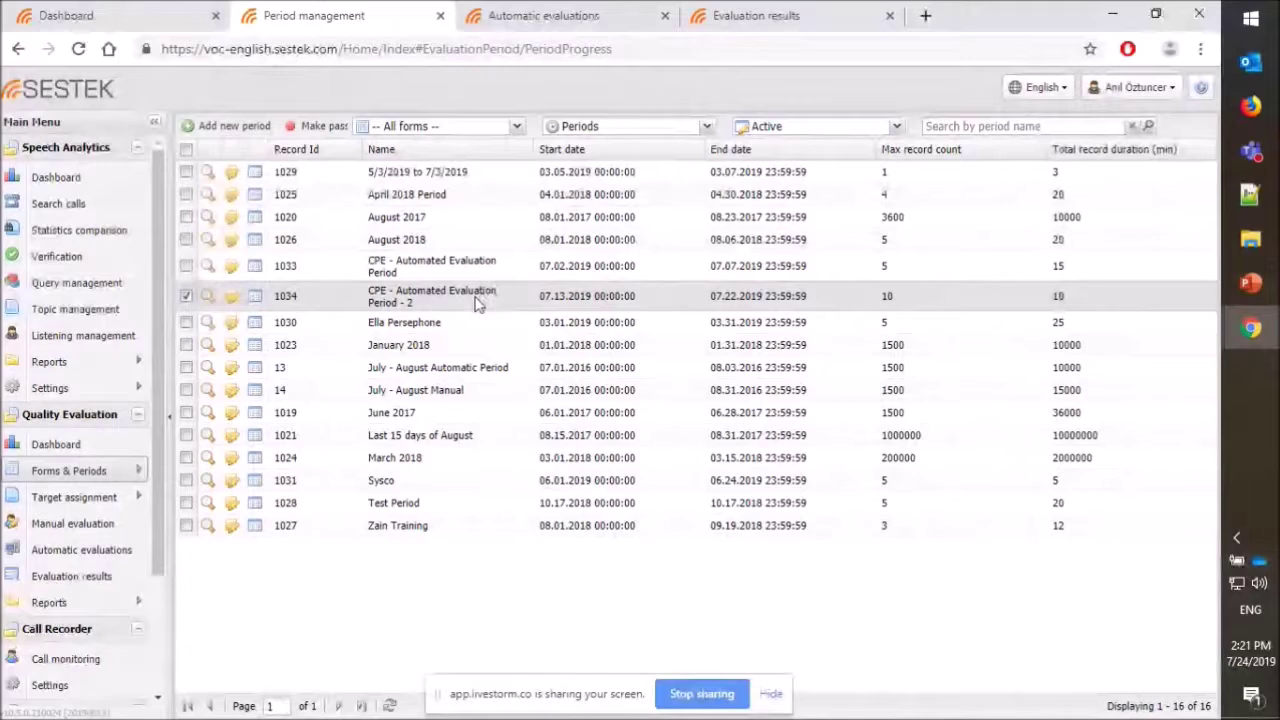
left_click(560, 22)
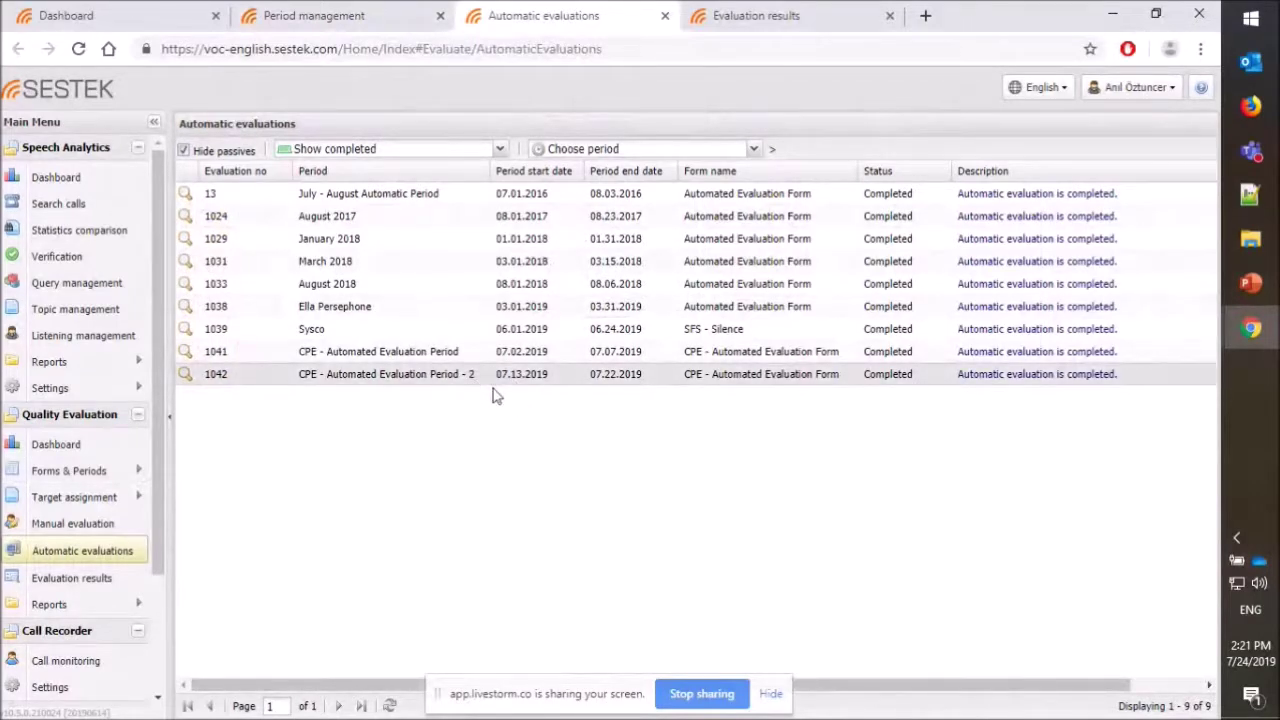
left_click(186, 376)
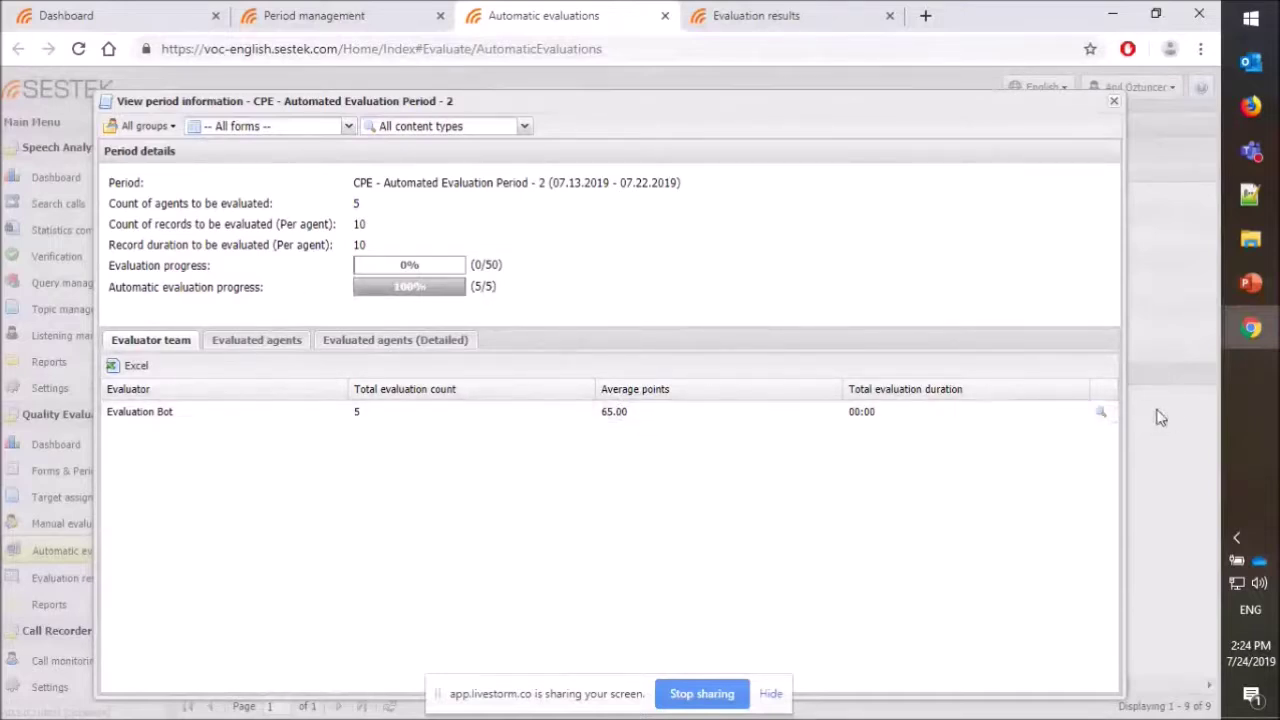
left_click(1101, 412)
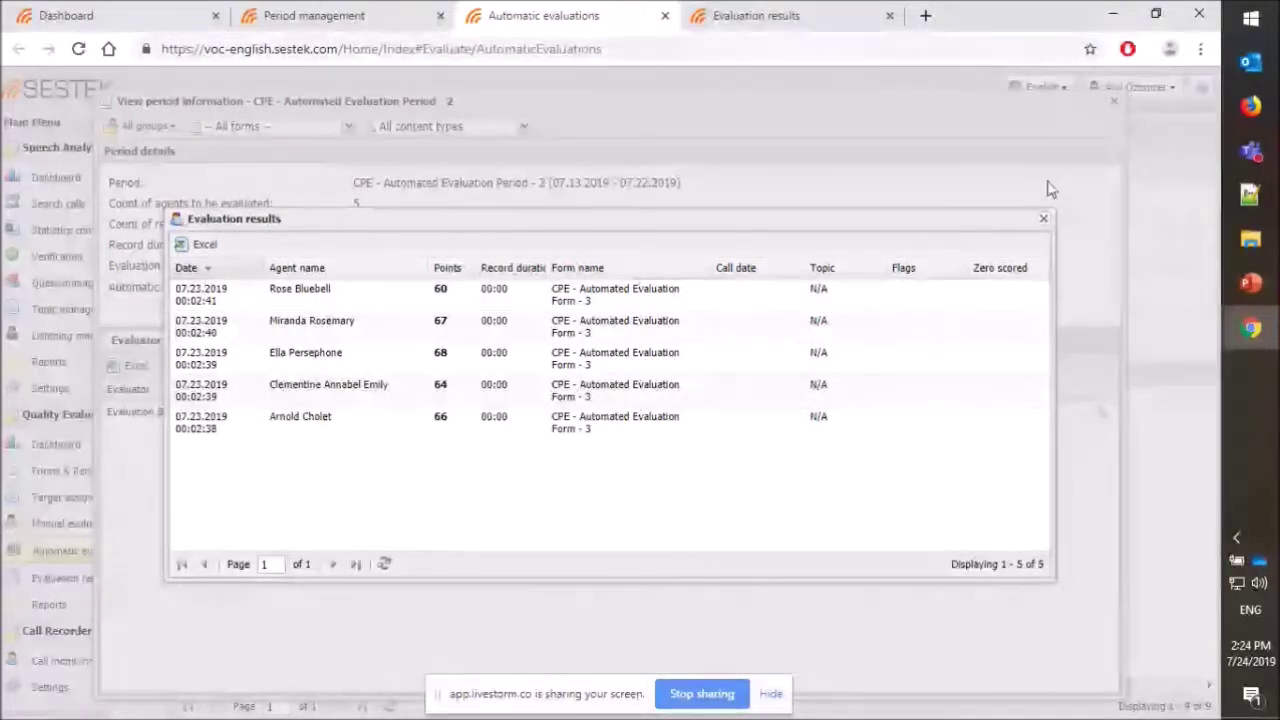
left_click(1043, 218)
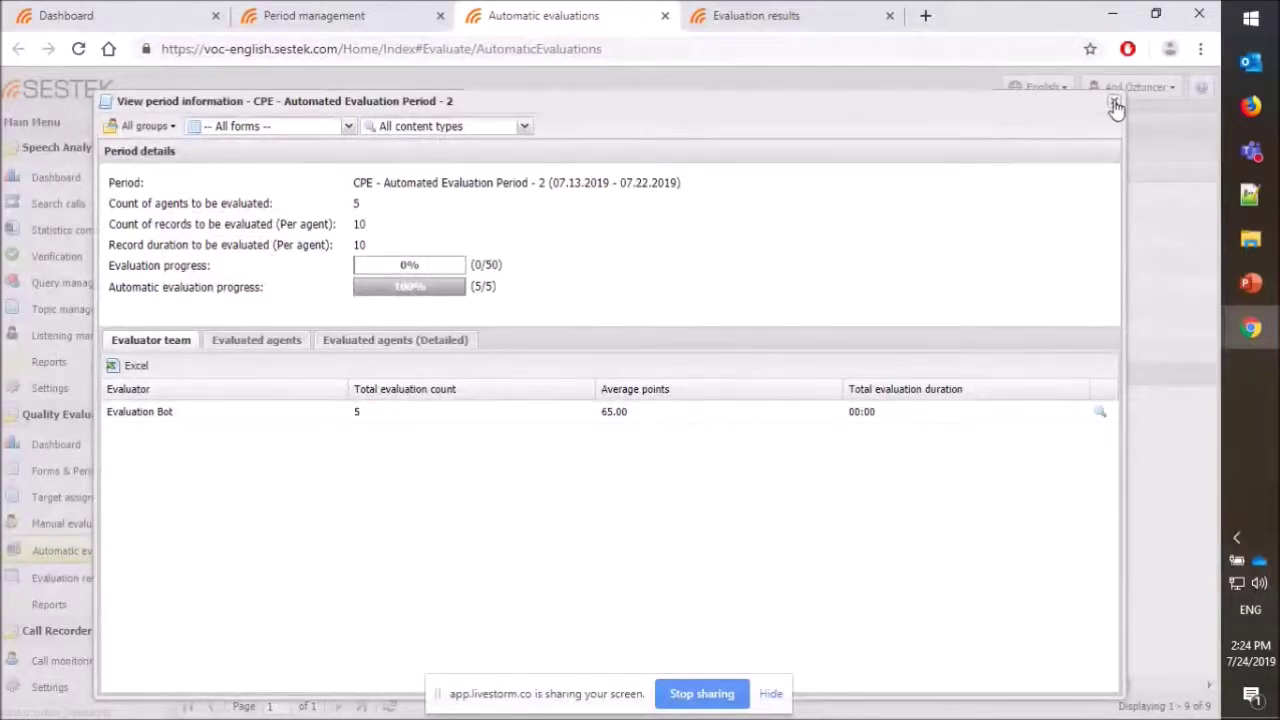
Step: Filter the evaluation results by the period CPE - Automated Evaluation Period - 2 and list them
key("ctrl+Tab")
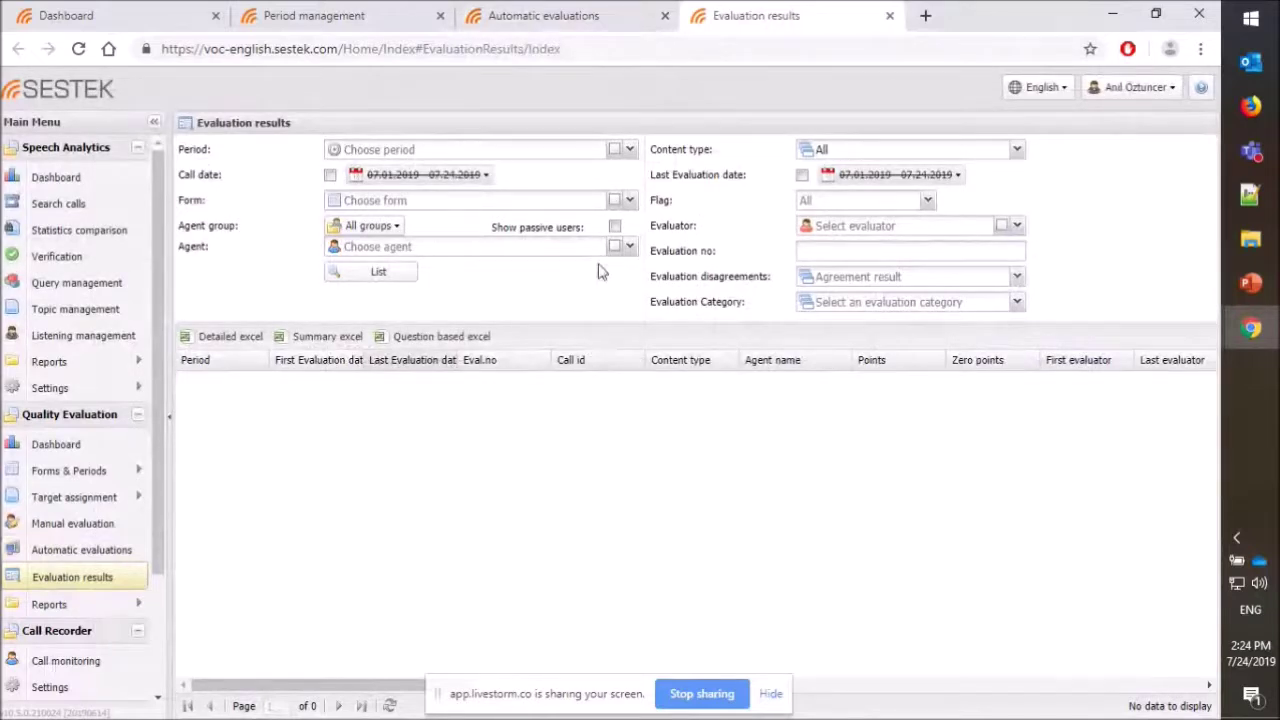
left_click(86, 580)
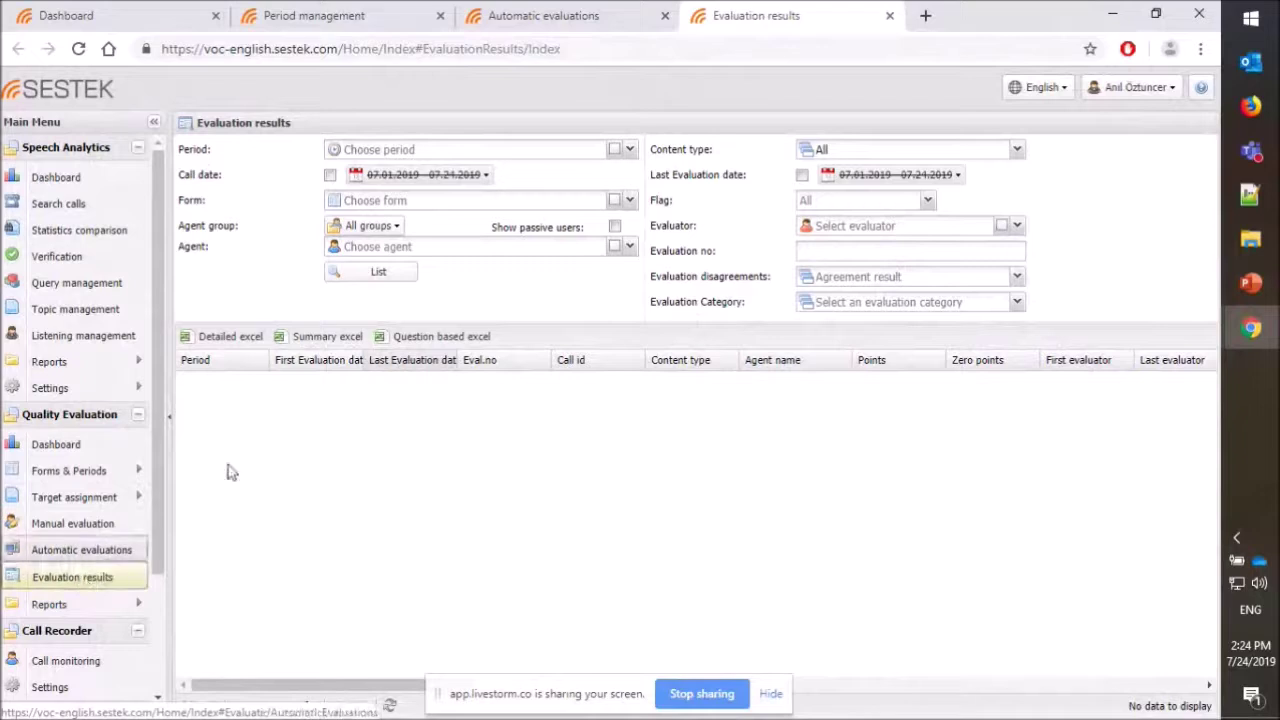
left_click(630, 150)
left_click(352, 282)
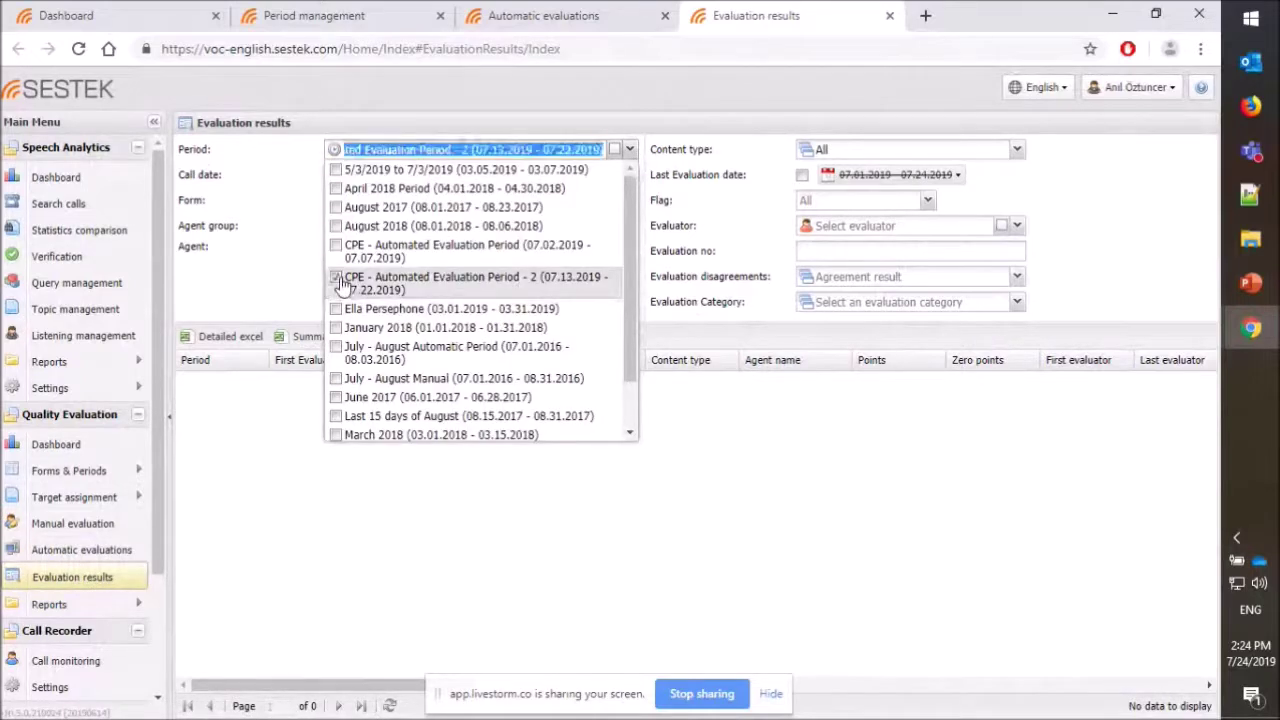
left_click(365, 255)
left_click(280, 262)
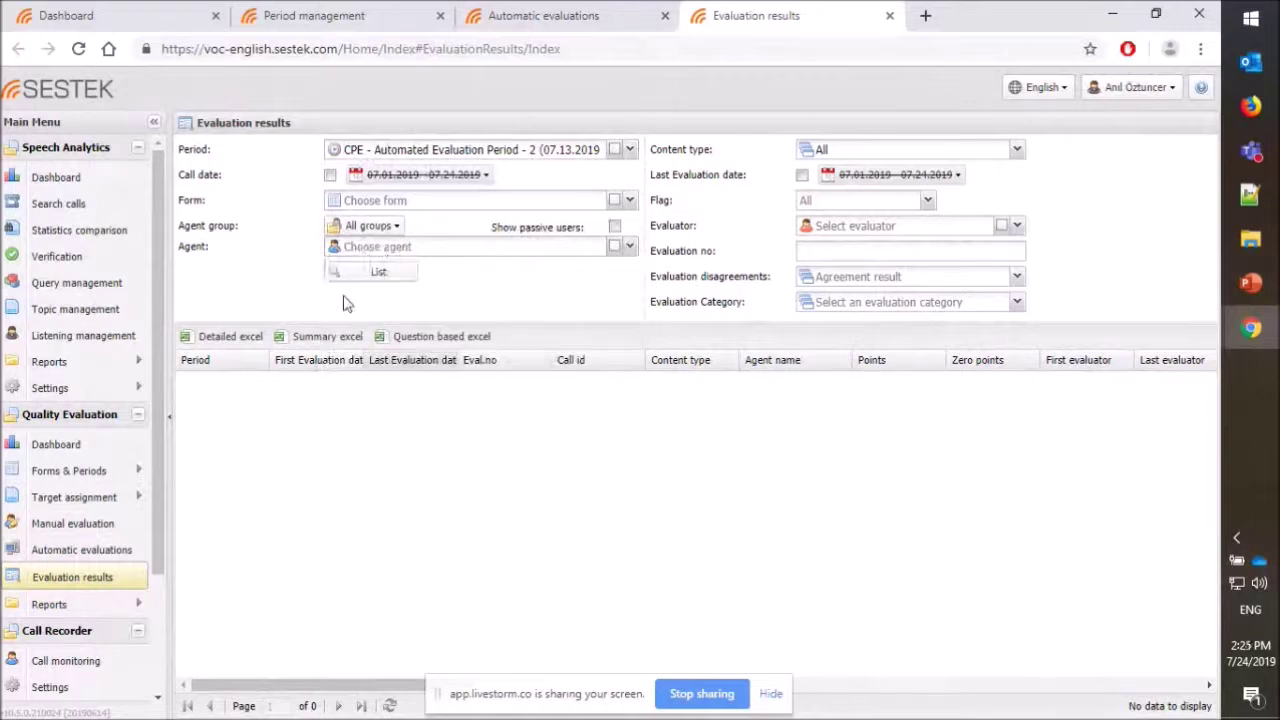
left_click(364, 280)
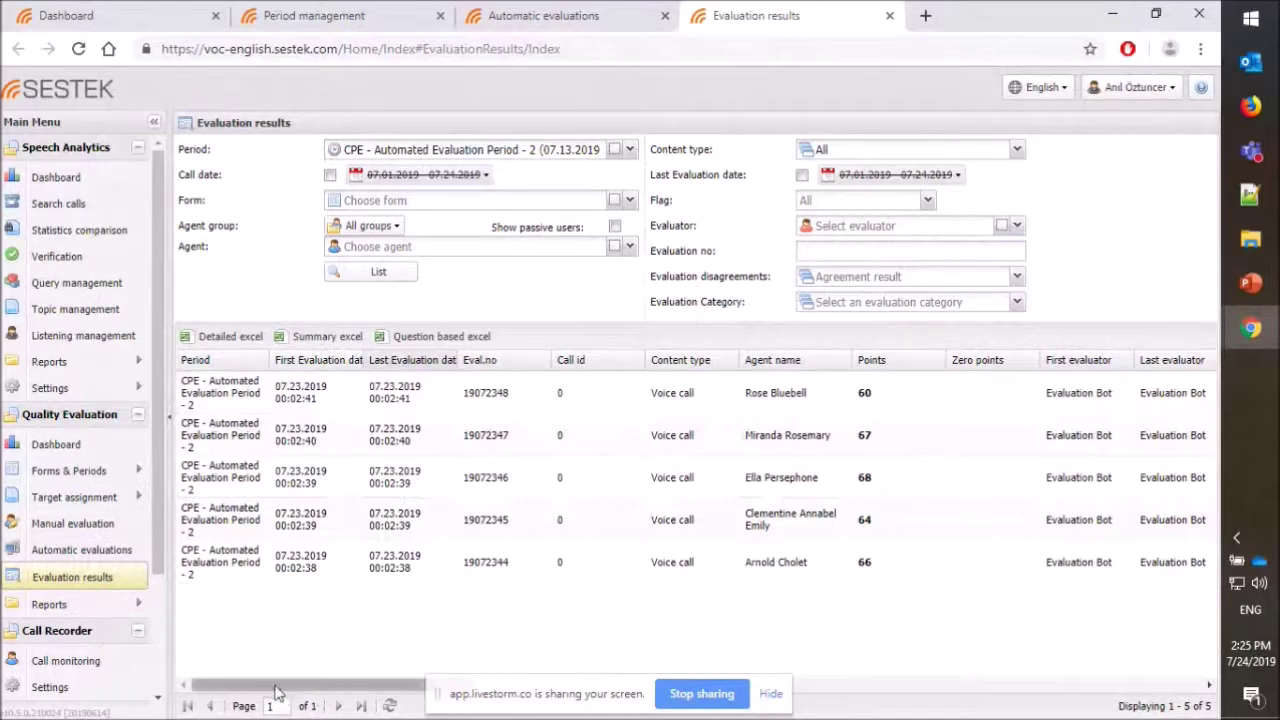
Step: Open the first listed evaluation and examine its scores for the Greeting and Closing Call questions
left_click_drag(278, 692, 1046, 691)
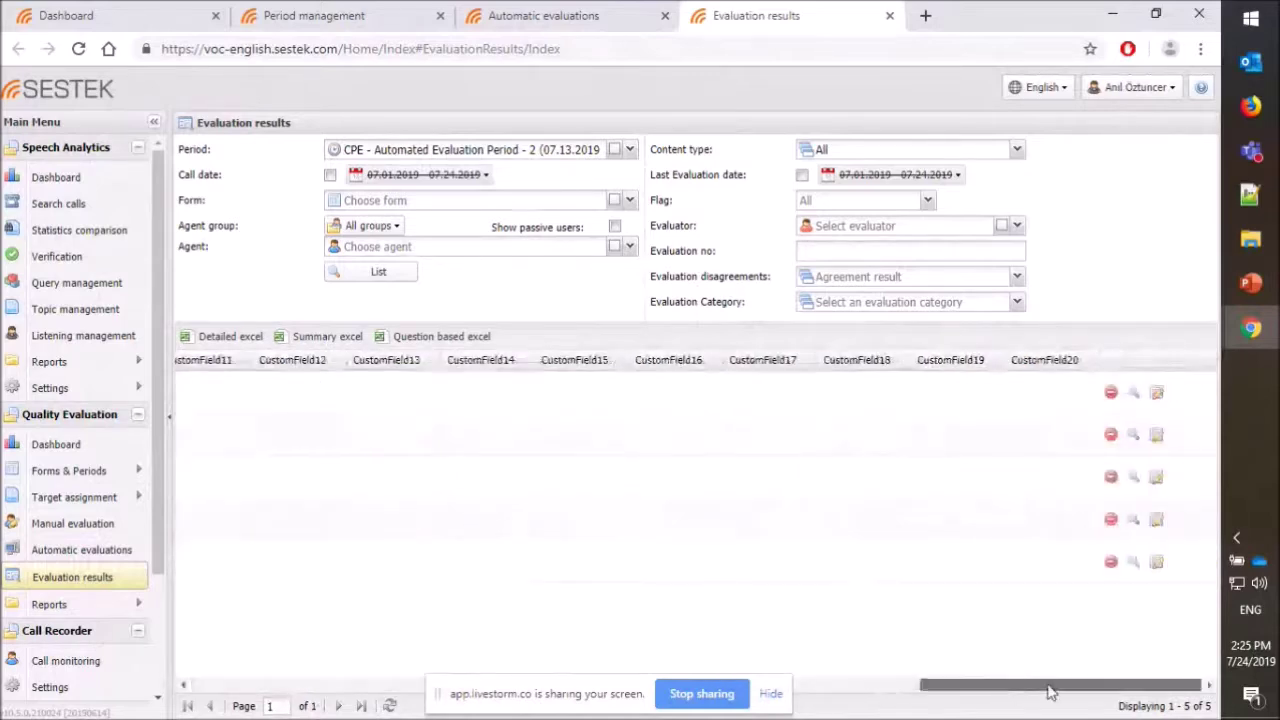
left_click(1136, 393)
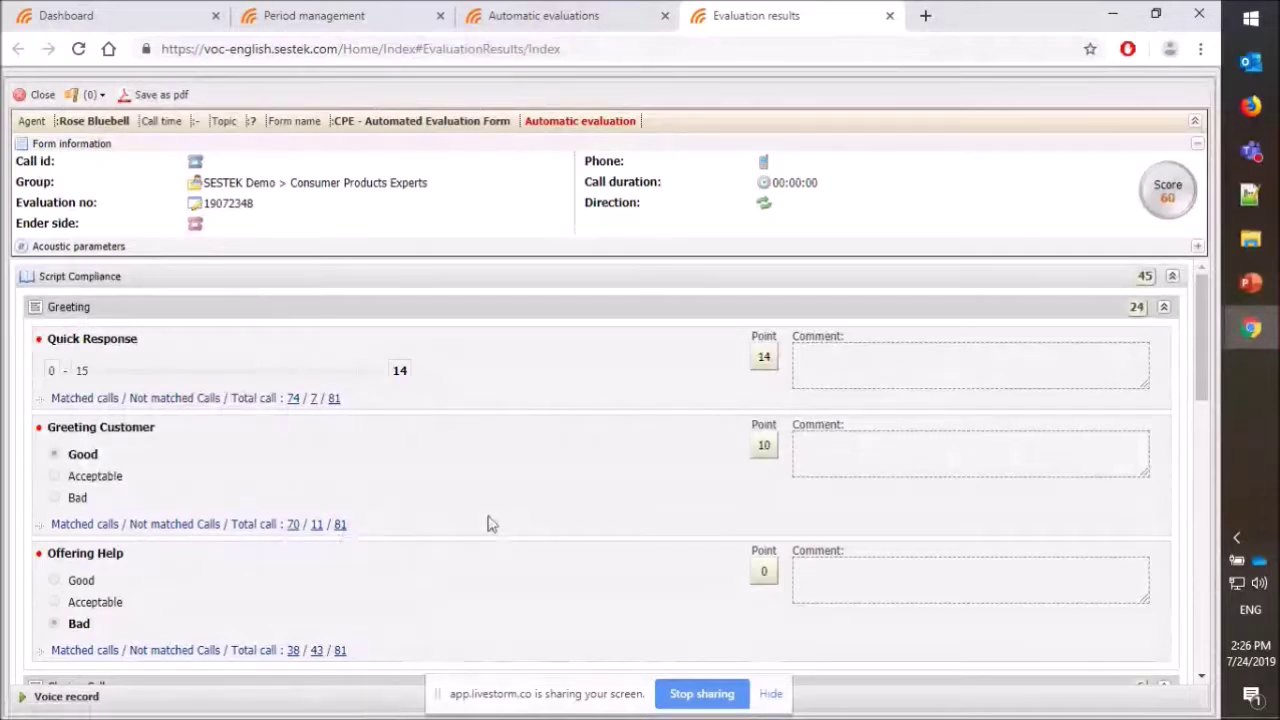
scroll(490, 524, "down", 1)
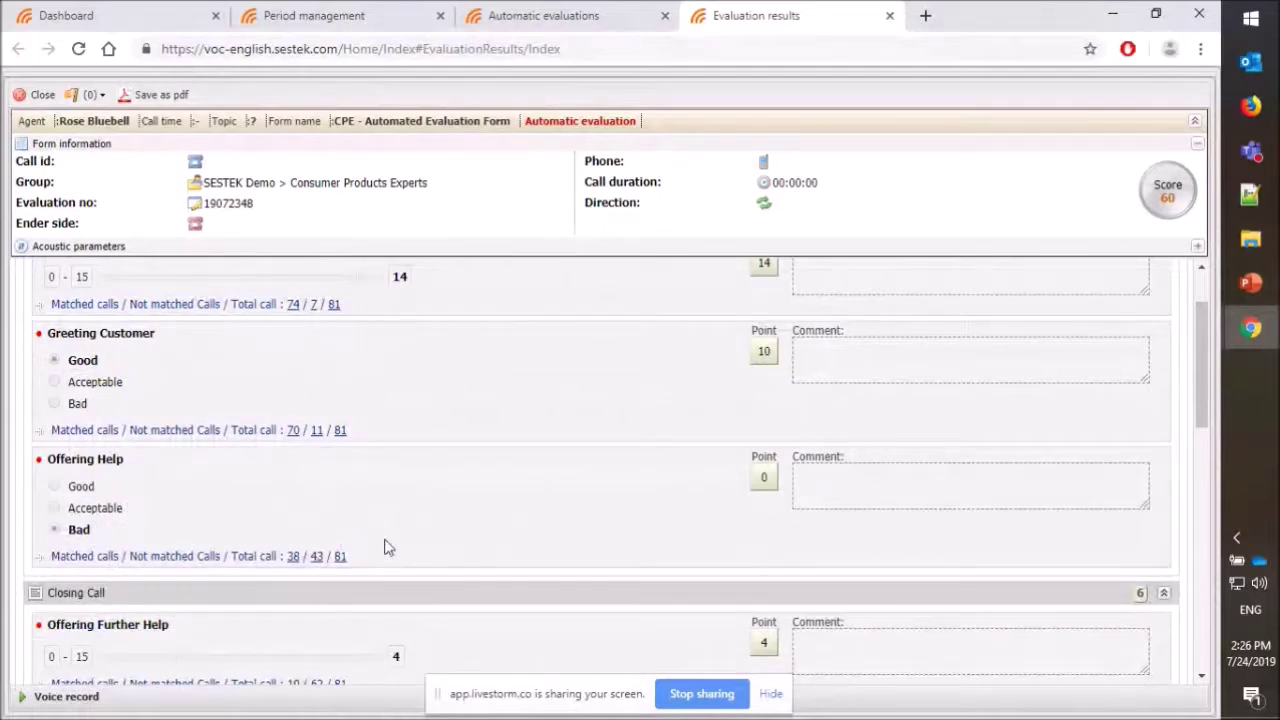
scroll(388, 547, "down", 1)
scroll(157, 567, "down", 2)
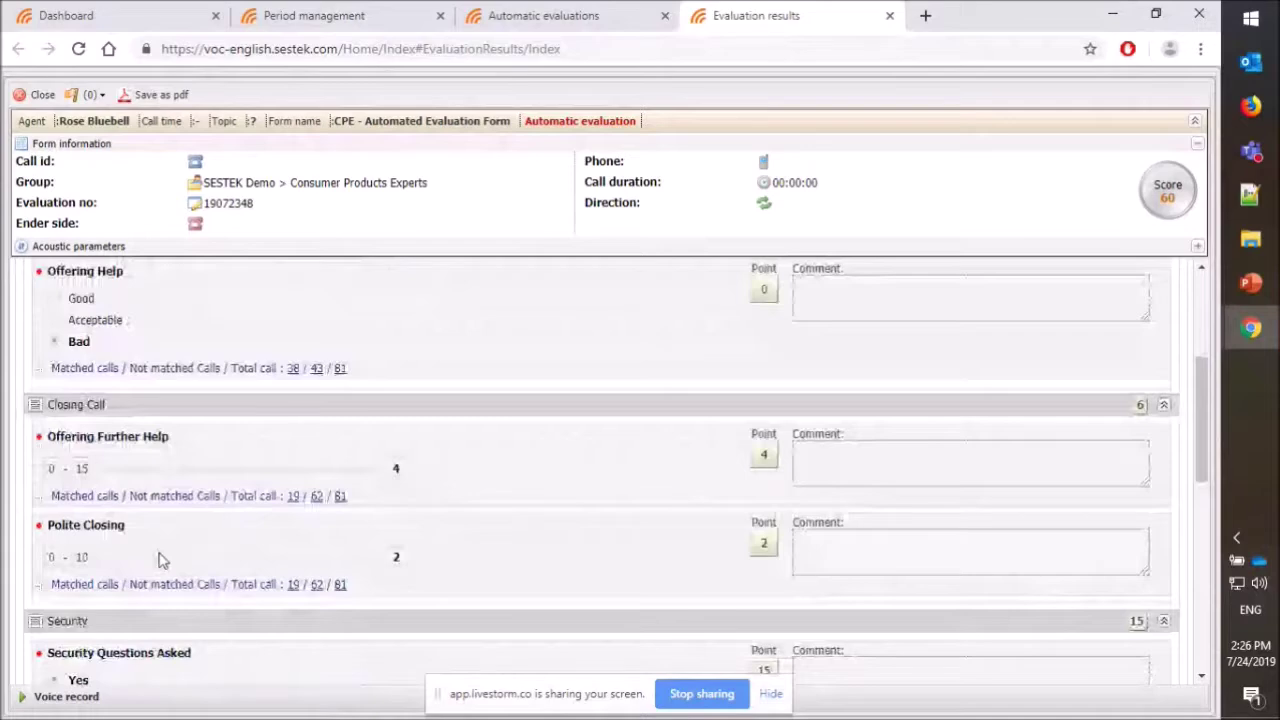
Step: Examine the open evaluation's scores for the Security and Acoustic Parameters questions, including the average monotonicity line
scroll(327, 525, "down", 2)
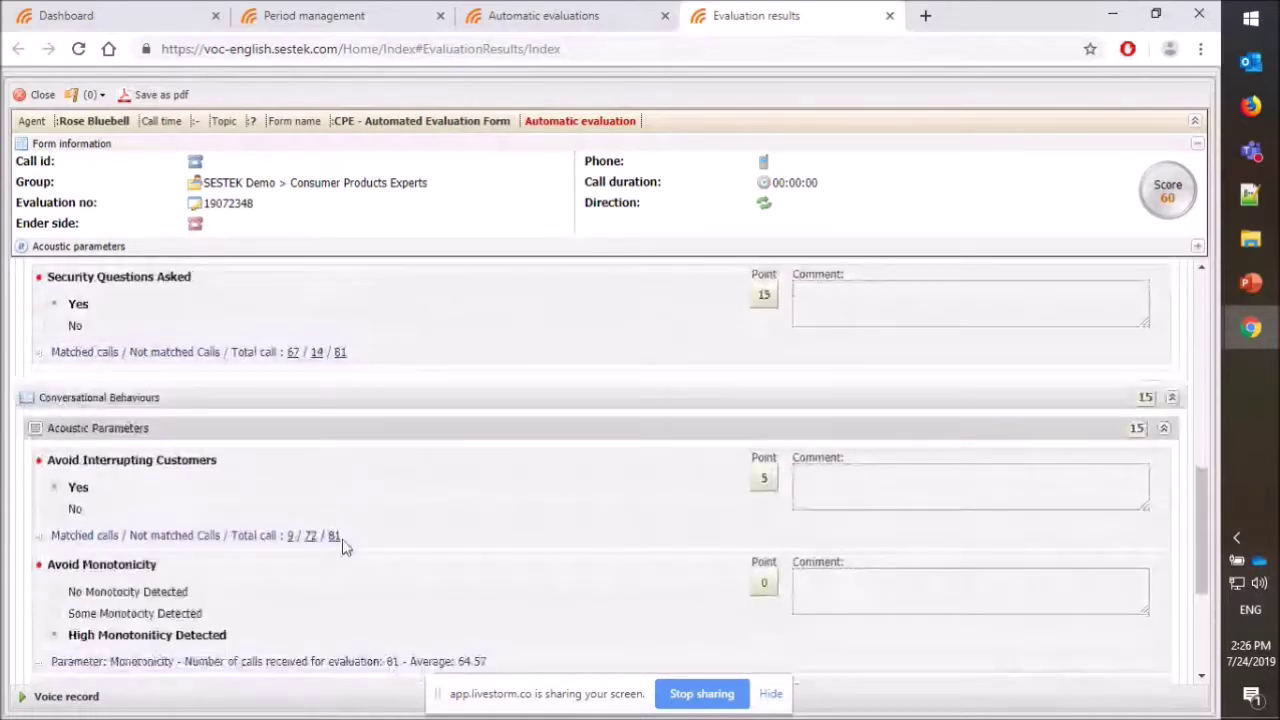
scroll(506, 519, "down", 2)
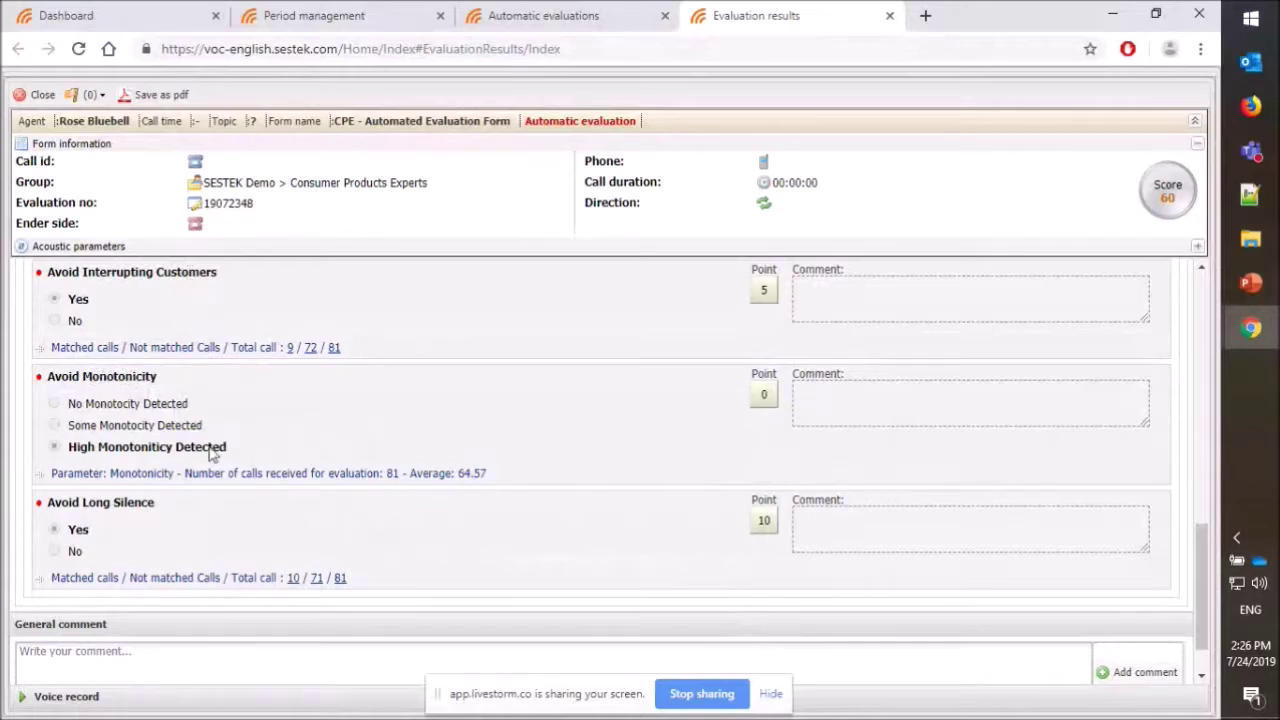
left_click_drag(457, 471, 486, 480)
left_click(487, 480)
left_click_drag(458, 473, 486, 478)
left_click(493, 482)
scroll(713, 468, "down", 1)
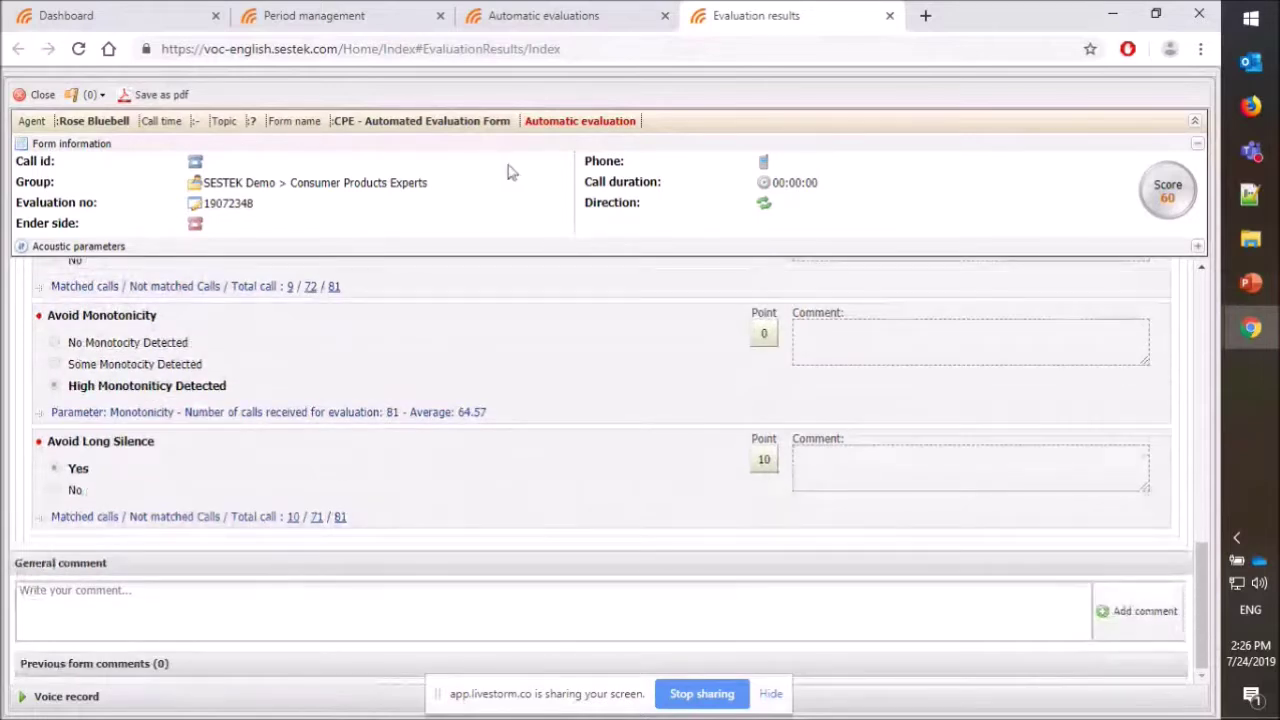
Step: Check the general comment area and reread the question scores, close the evaluation and view the row actions in the results list
left_click(162, 594)
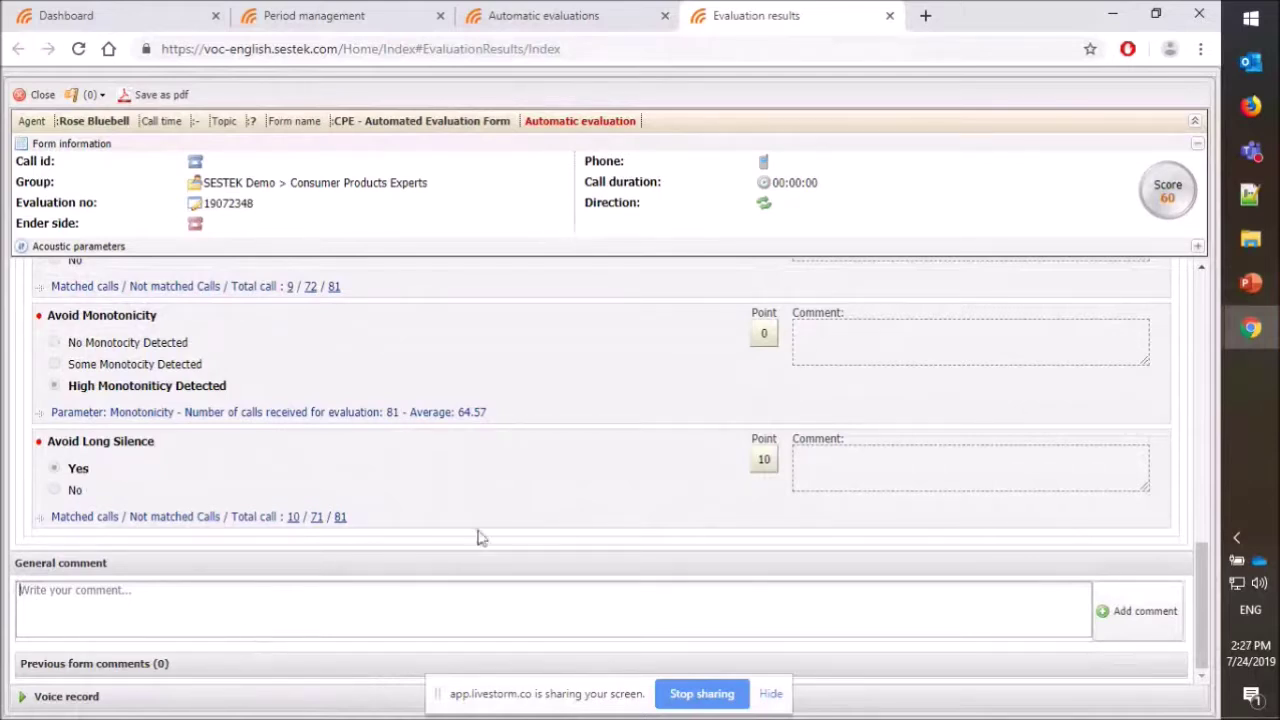
left_click_drag(1204, 584, 1204, 548)
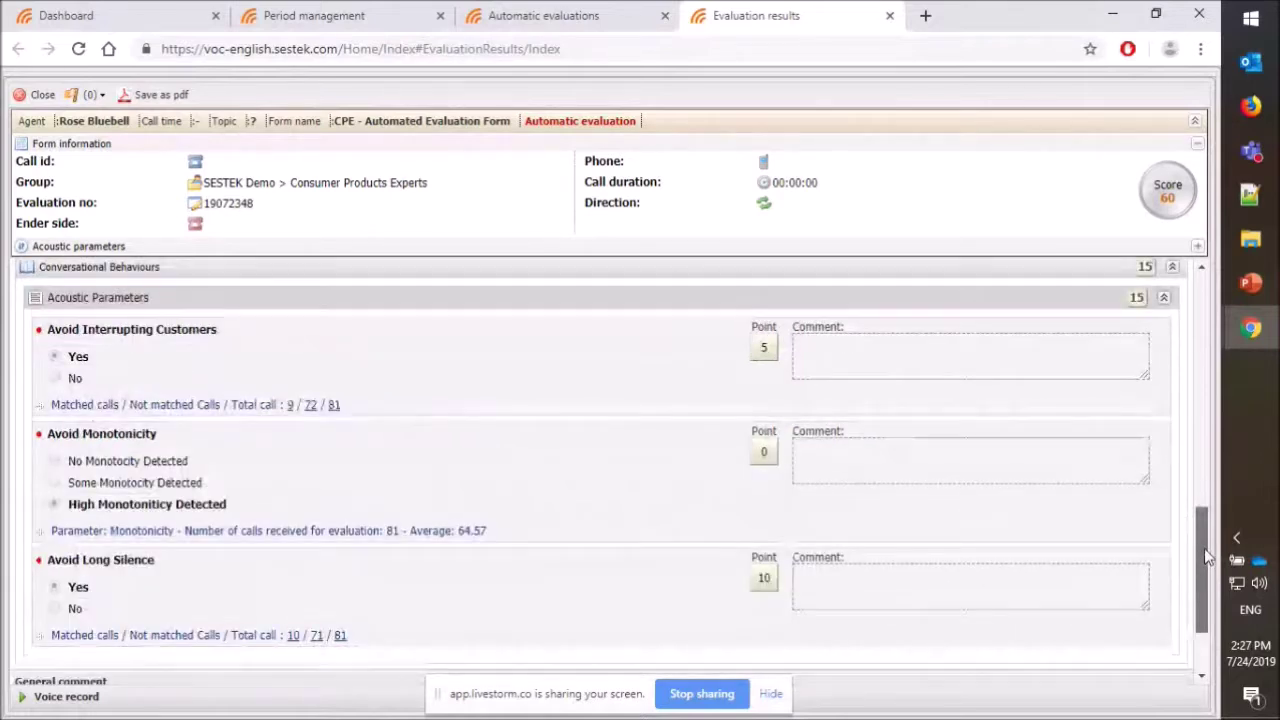
left_click_drag(1206, 553, 1213, 342)
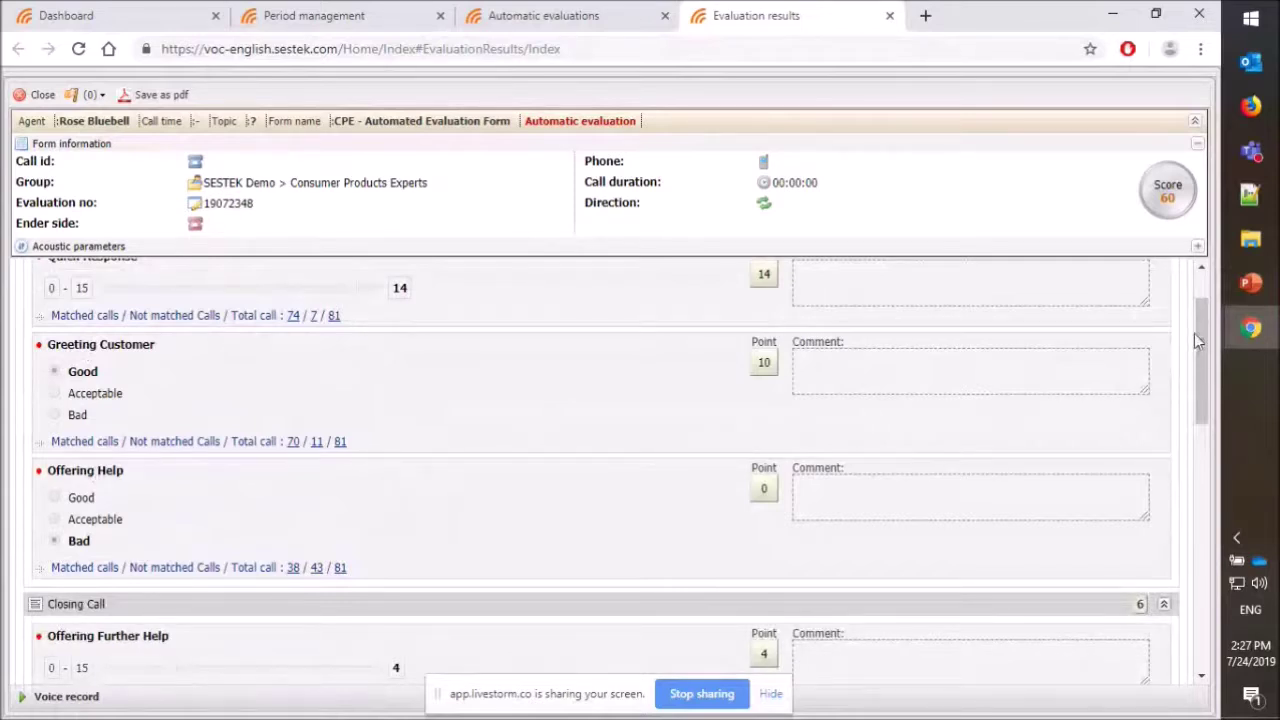
left_click_drag(1197, 340, 1200, 590)
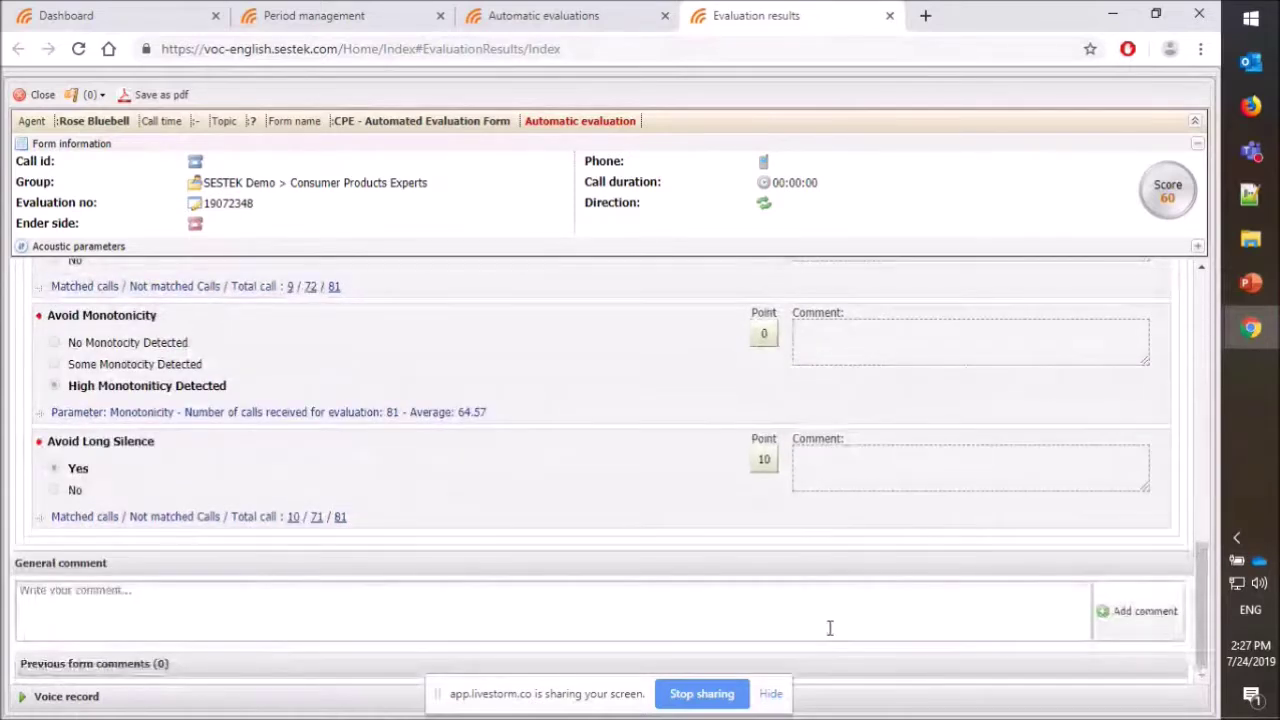
left_click(43, 95)
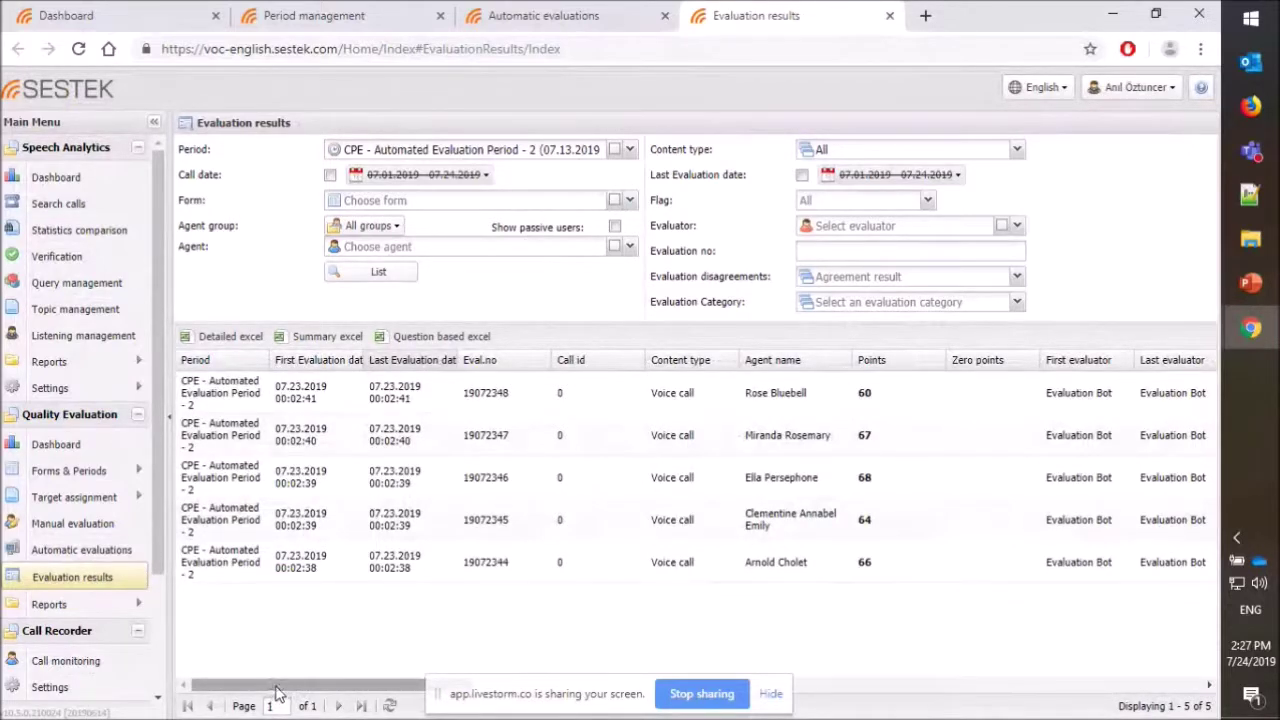
left_click_drag(278, 686, 1010, 686)
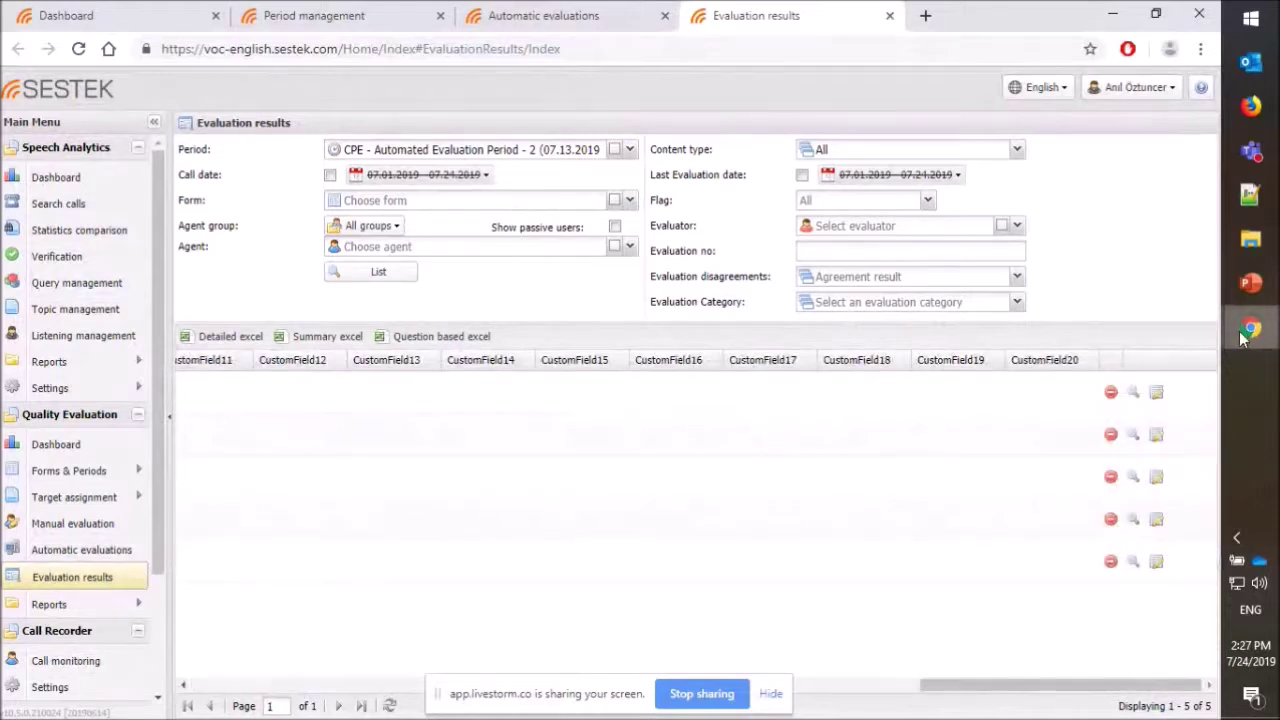
Step: Switch to the incognito browser window, log in with the agent's prefilled account and open the evaluation results
mouse_move(1240, 338)
left_click(1110, 300)
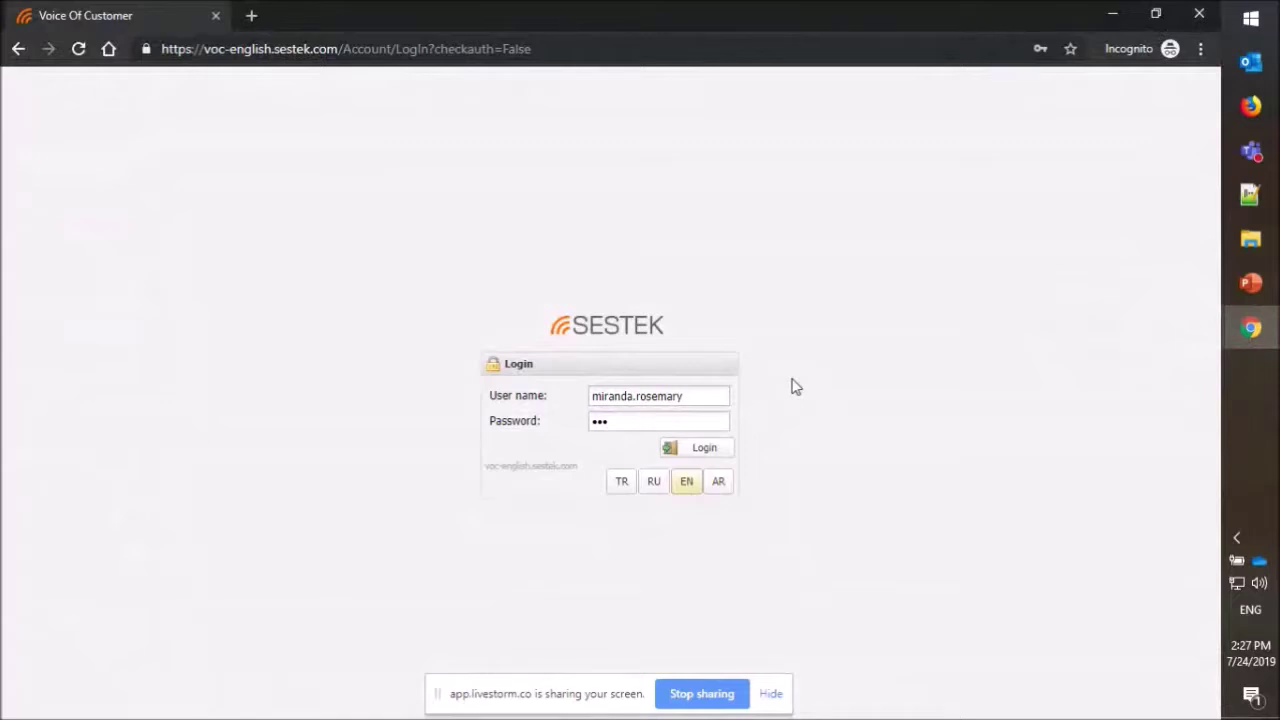
left_click(727, 442)
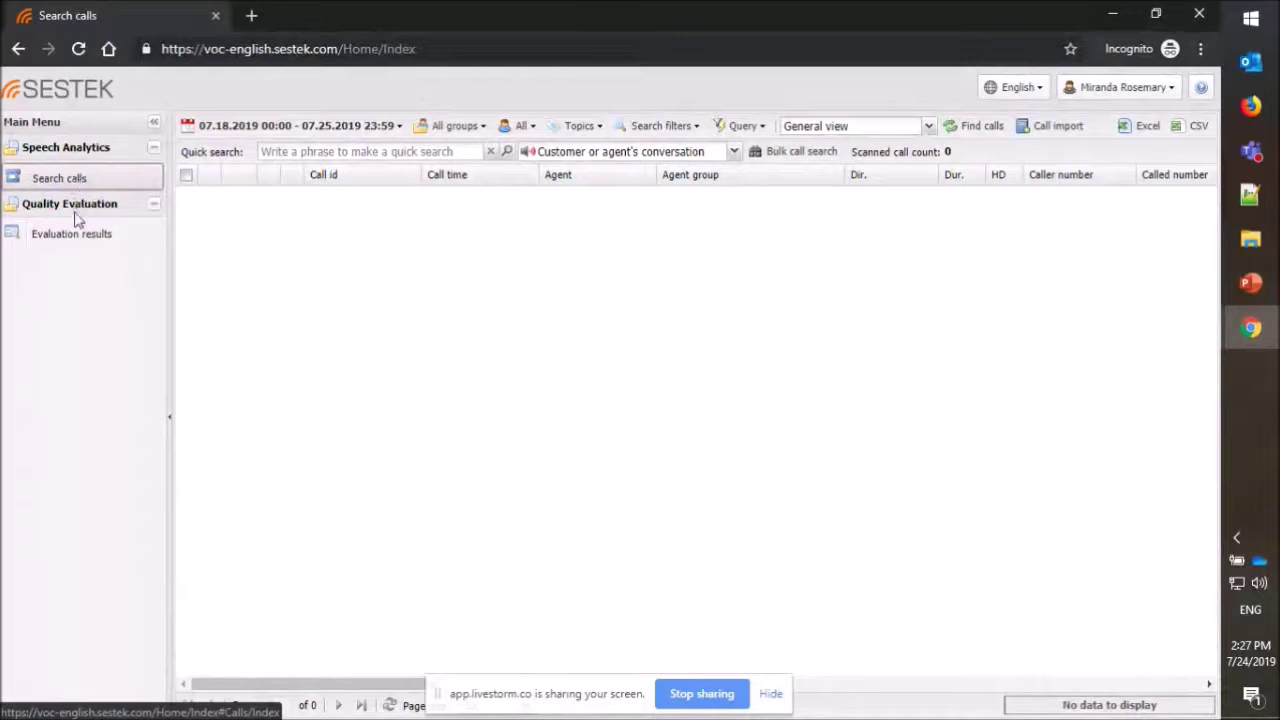
left_click(75, 233)
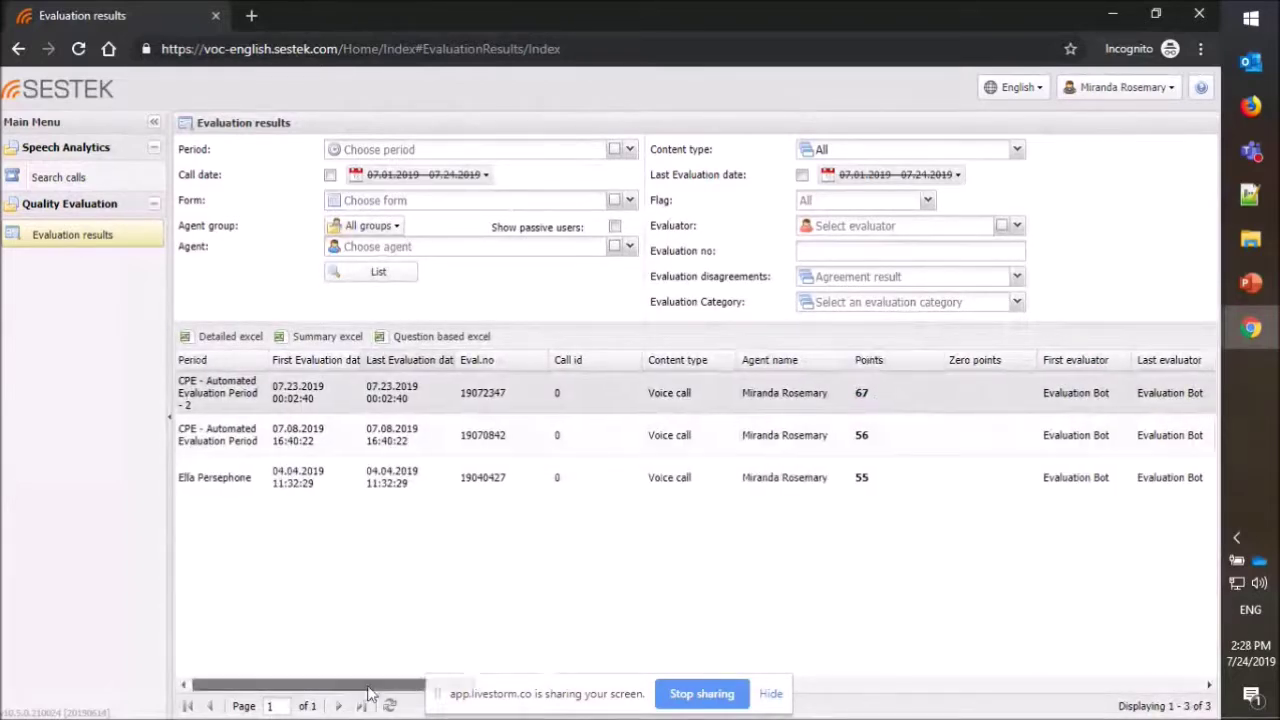
Step: Open the agent's evaluation for CPE - Automated Evaluation Period - 2 and review its Greeting question scores
left_click_drag(360, 686, 1245, 700)
left_click(1135, 397)
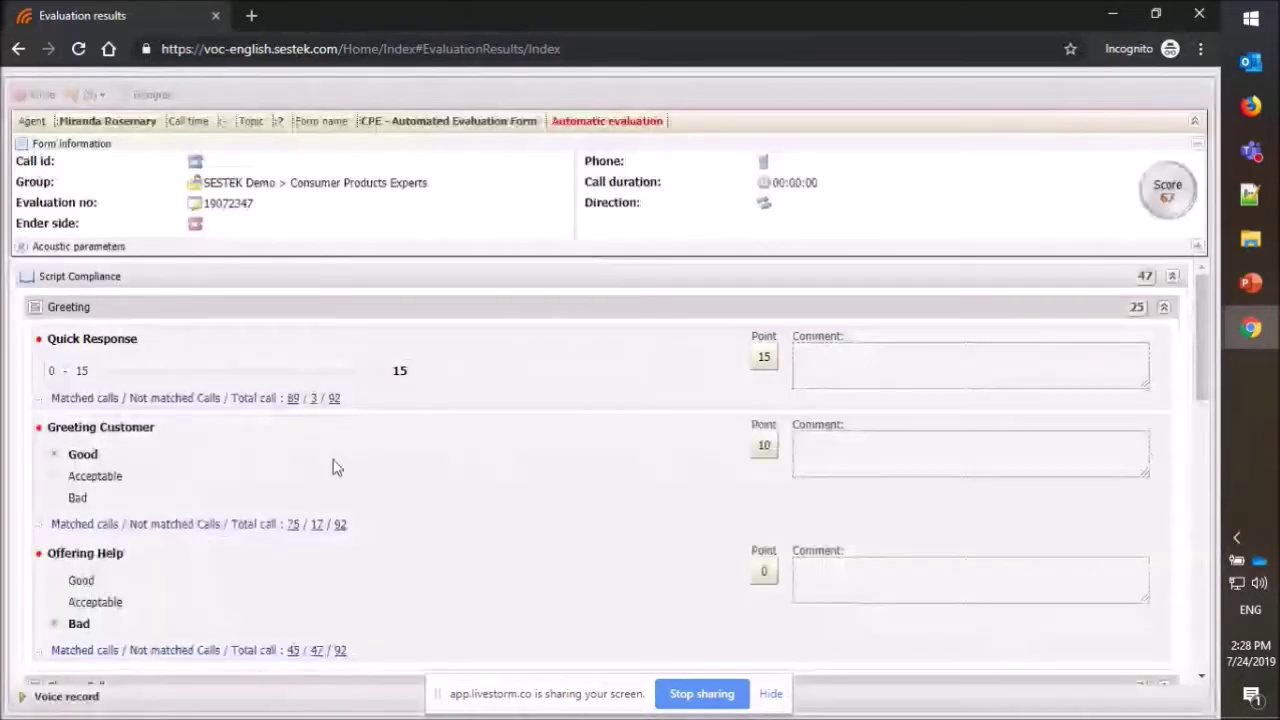
scroll(295, 557, "down", 1)
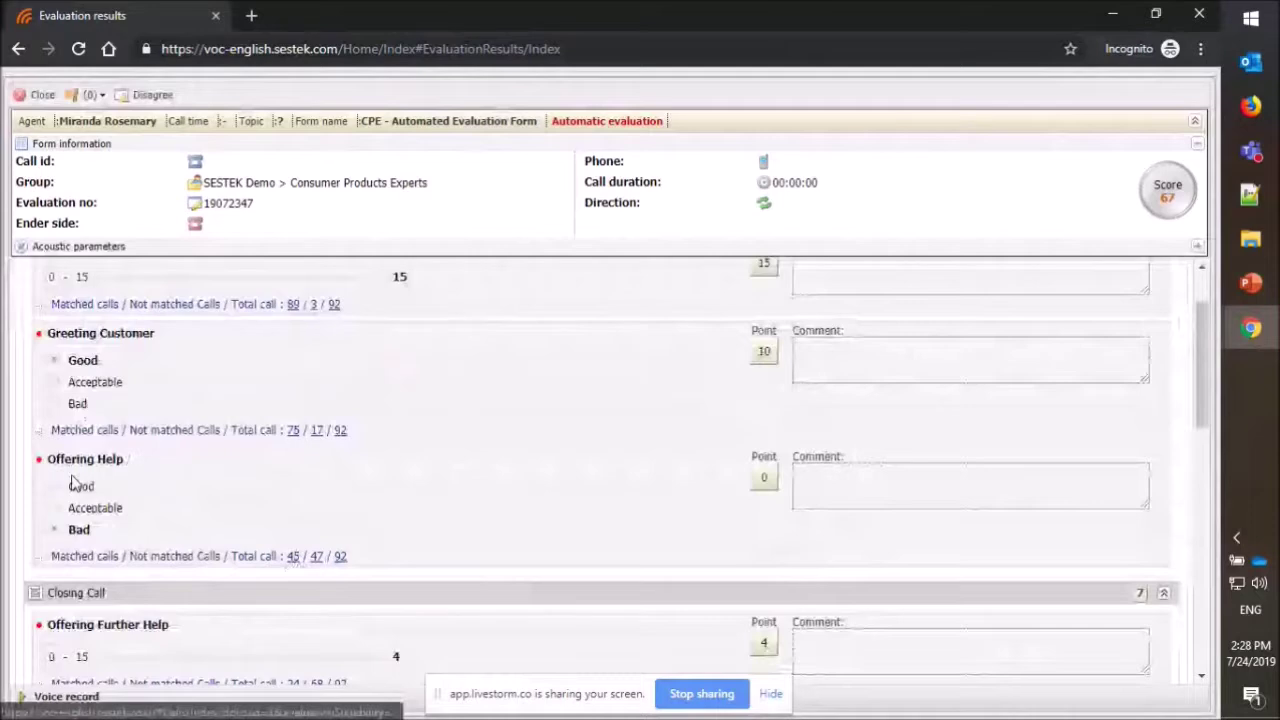
Step: List the matched calls behind the Offering Help score and play the first call
left_click(291, 558)
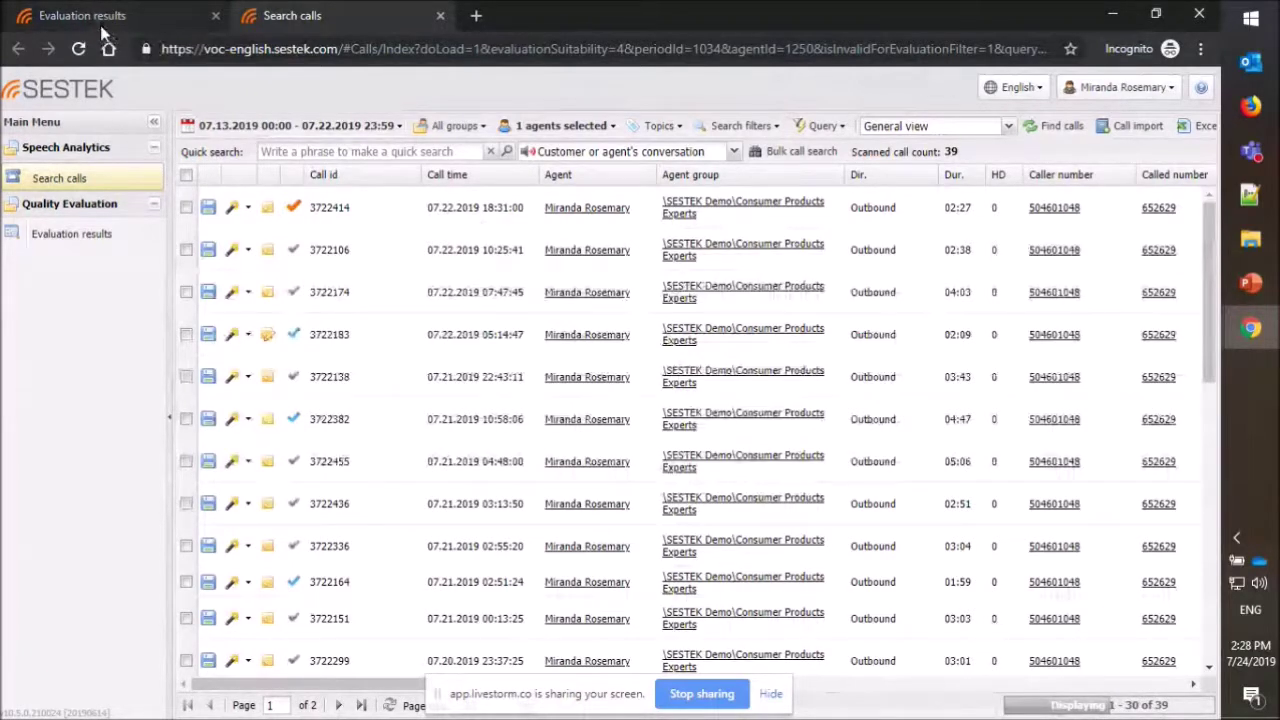
double_click(458, 220)
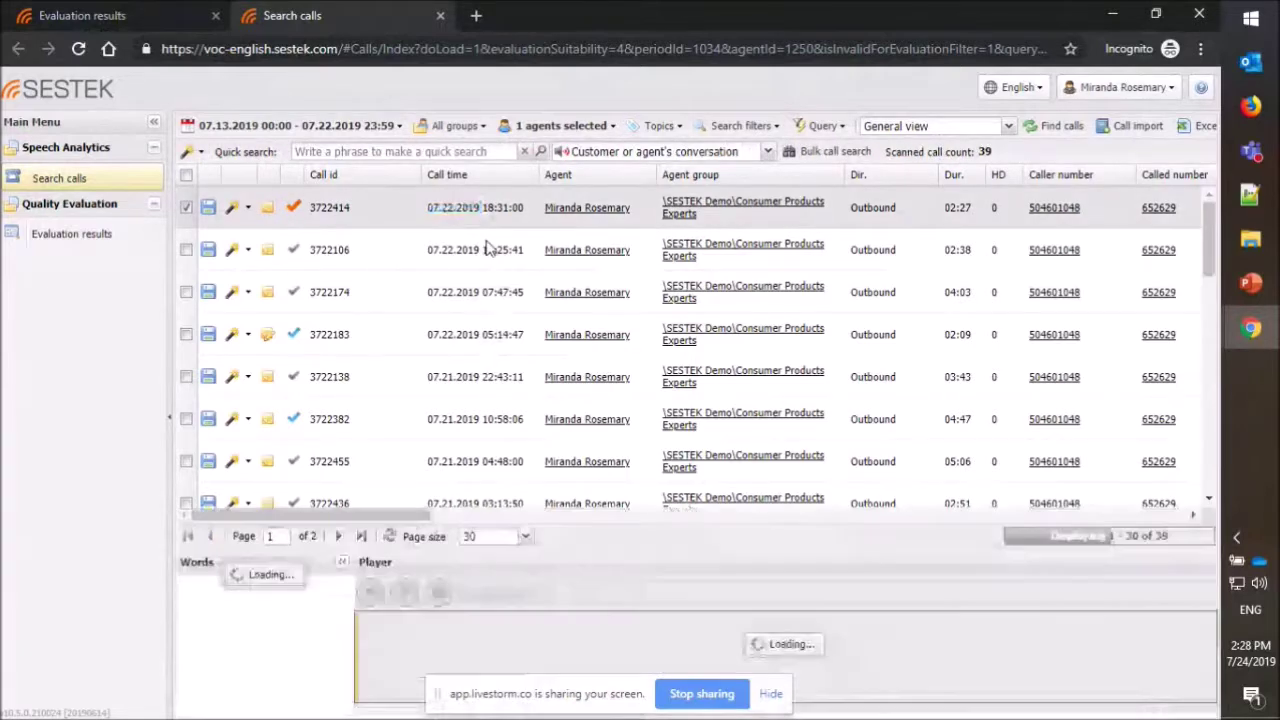
left_click(404, 593)
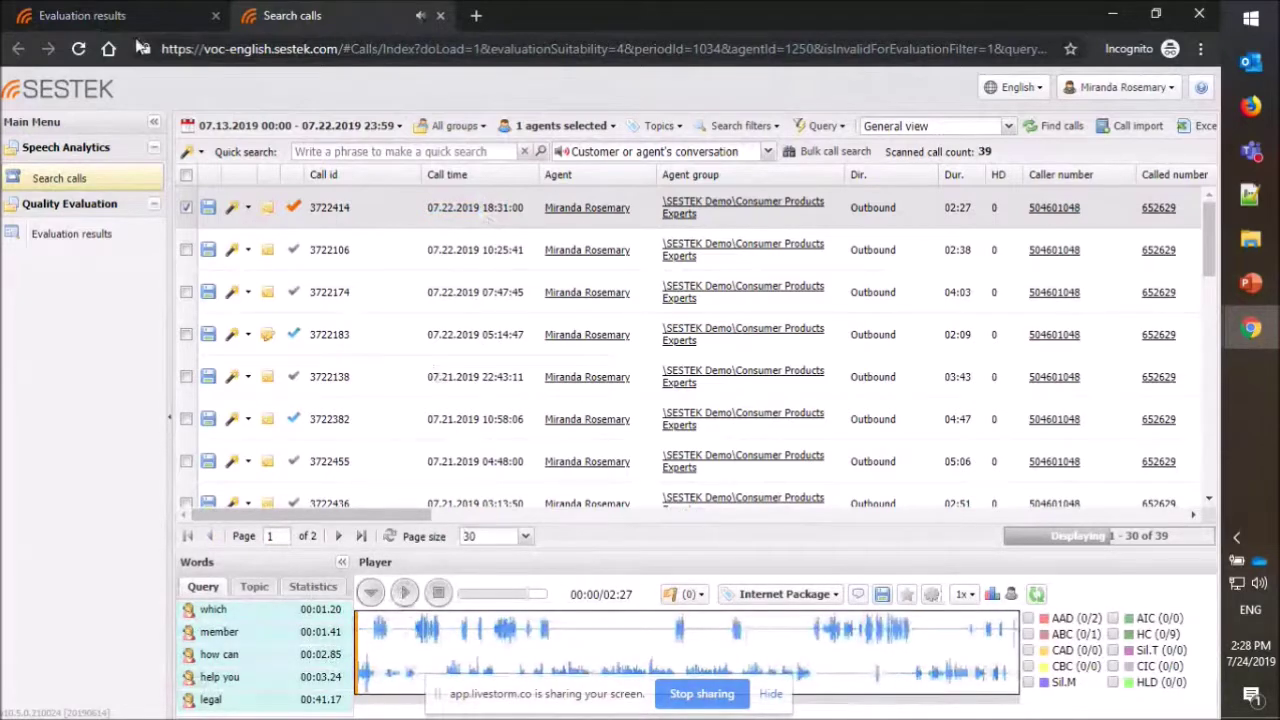
Step: Return to the evaluation, list the not matched calls for Offering Help, and stop the first call's playback
left_click(82, 15)
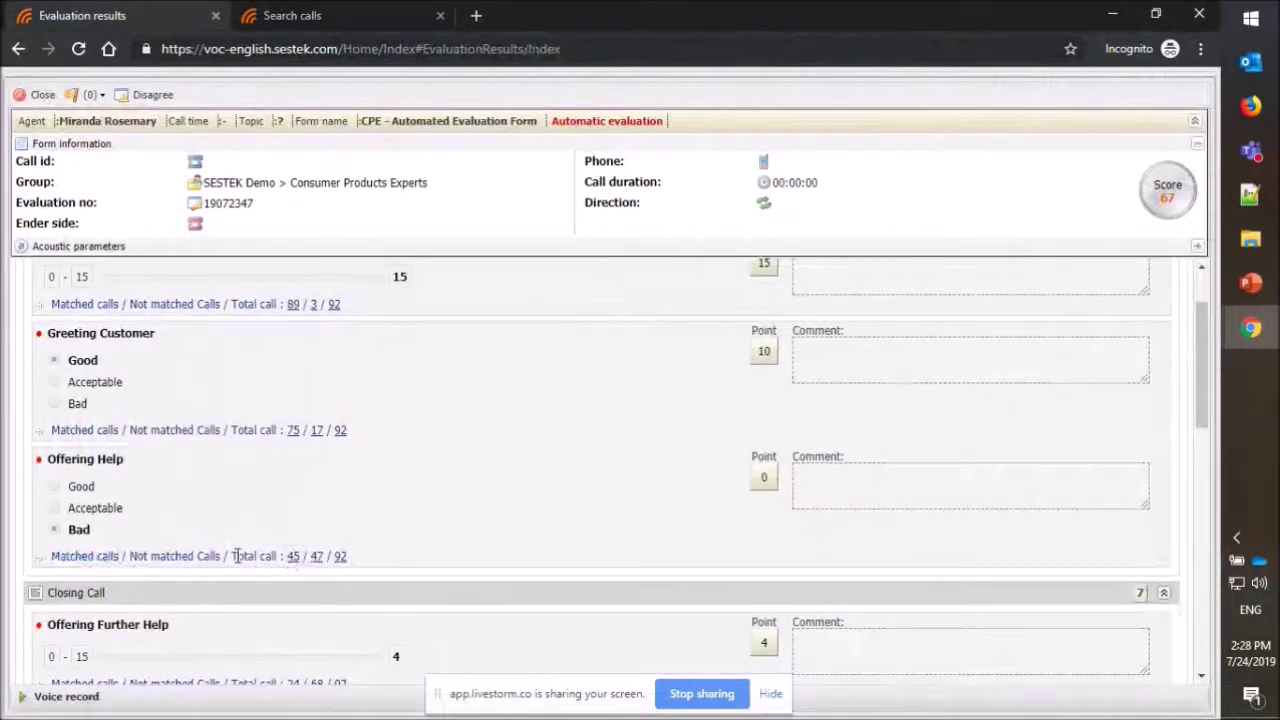
left_click(317, 557)
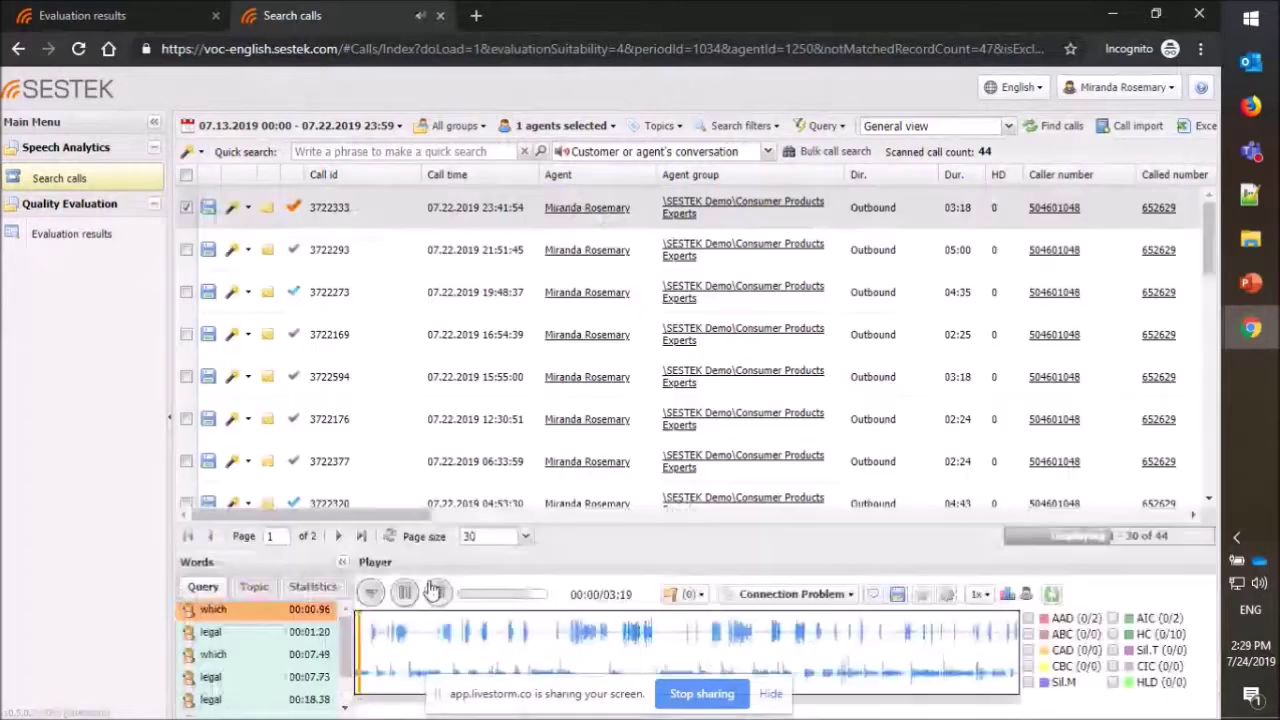
left_click(436, 591)
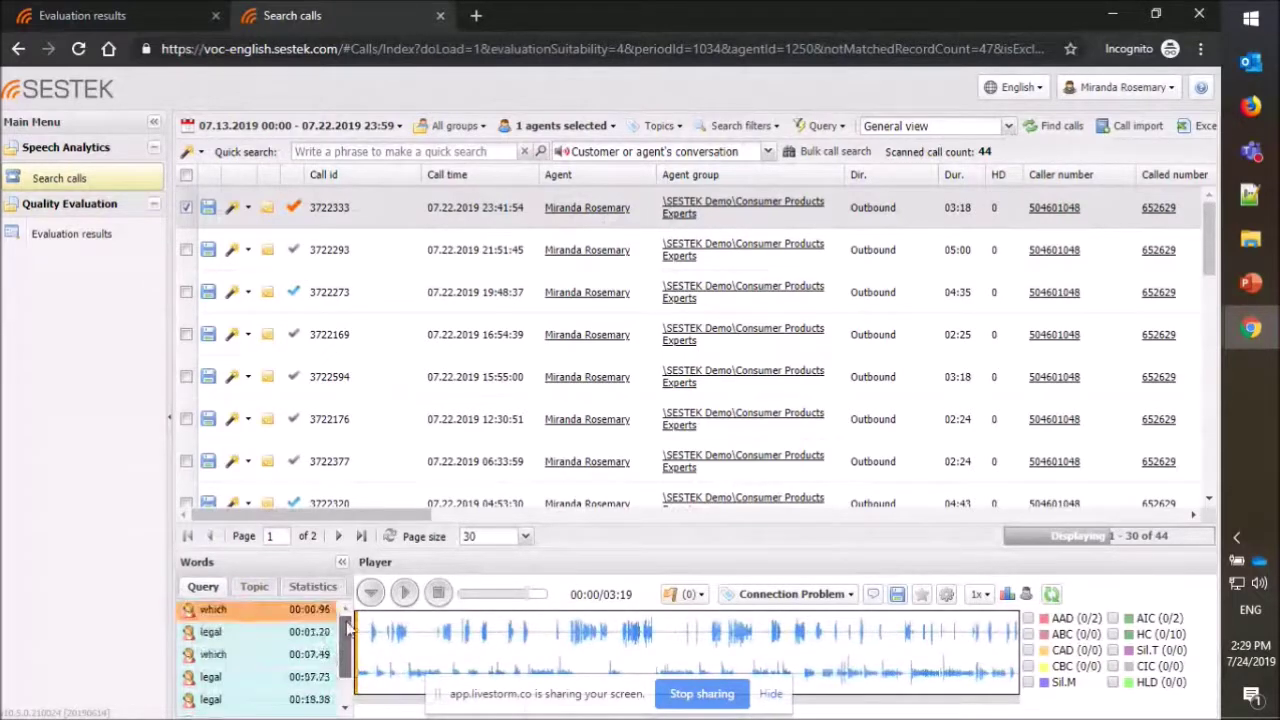
Step: View the first not matched call's transcript in the chat view, close it and return to the agent's evaluation
left_click(873, 596)
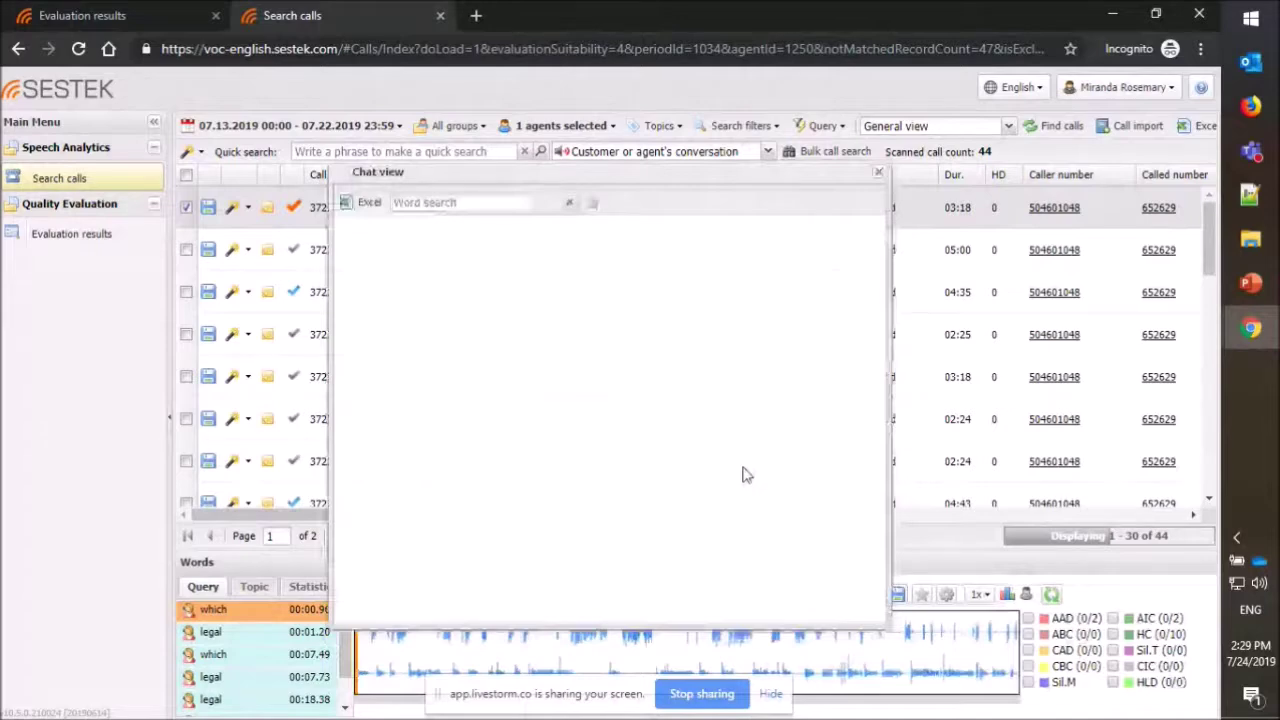
left_click_drag(616, 172, 618, 115)
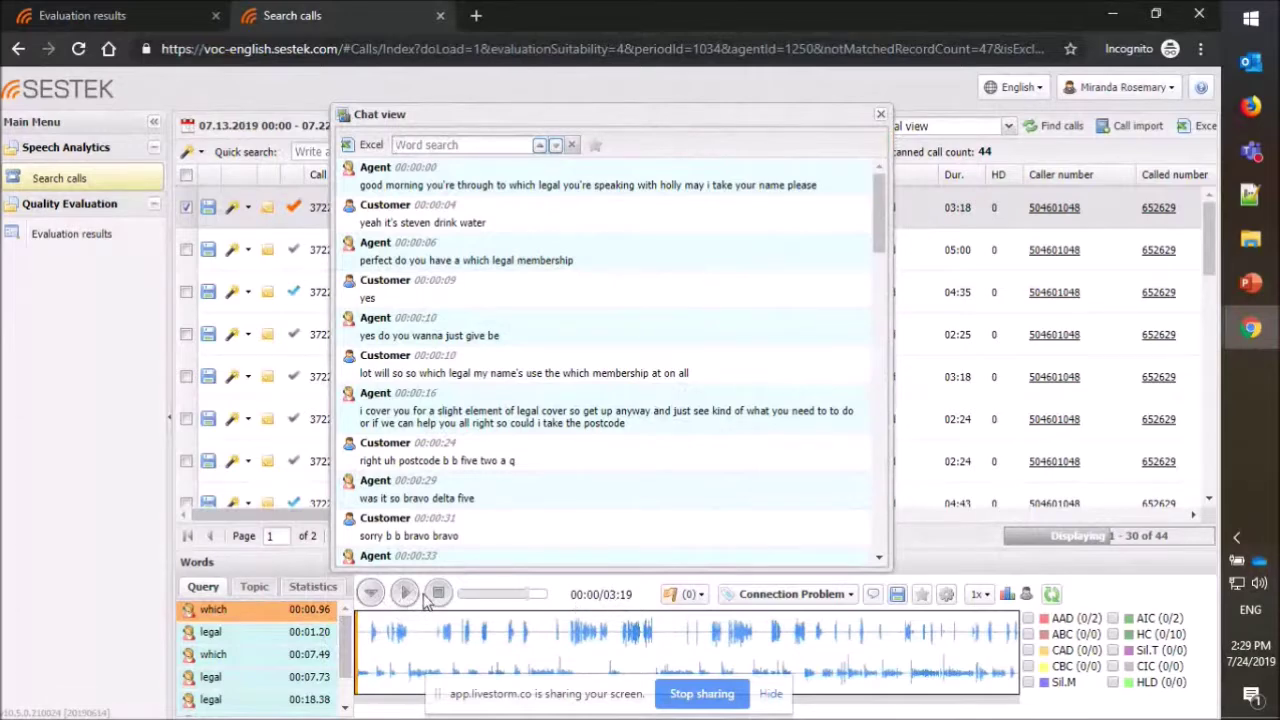
left_click(883, 116)
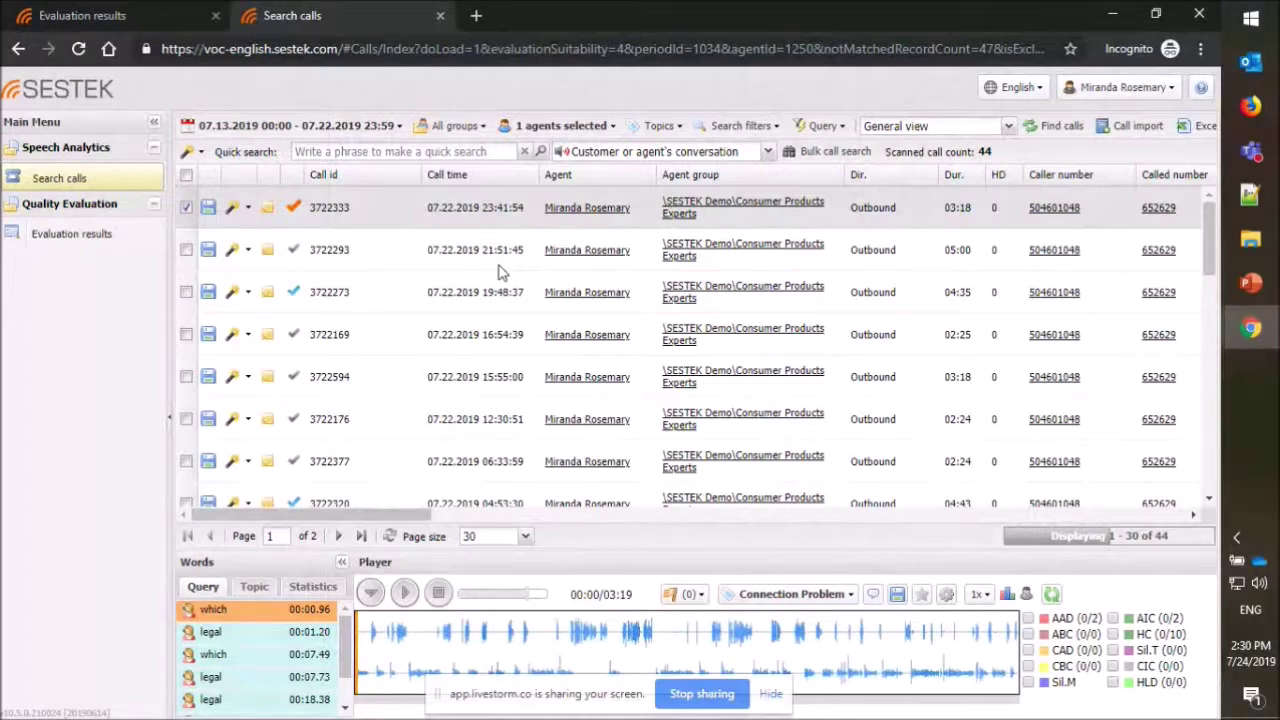
left_click(175, 20)
Step: Switch back to the supervisor's browser window and open the Automatic evaluation report for Quality Evaluation
mouse_move(1250, 330)
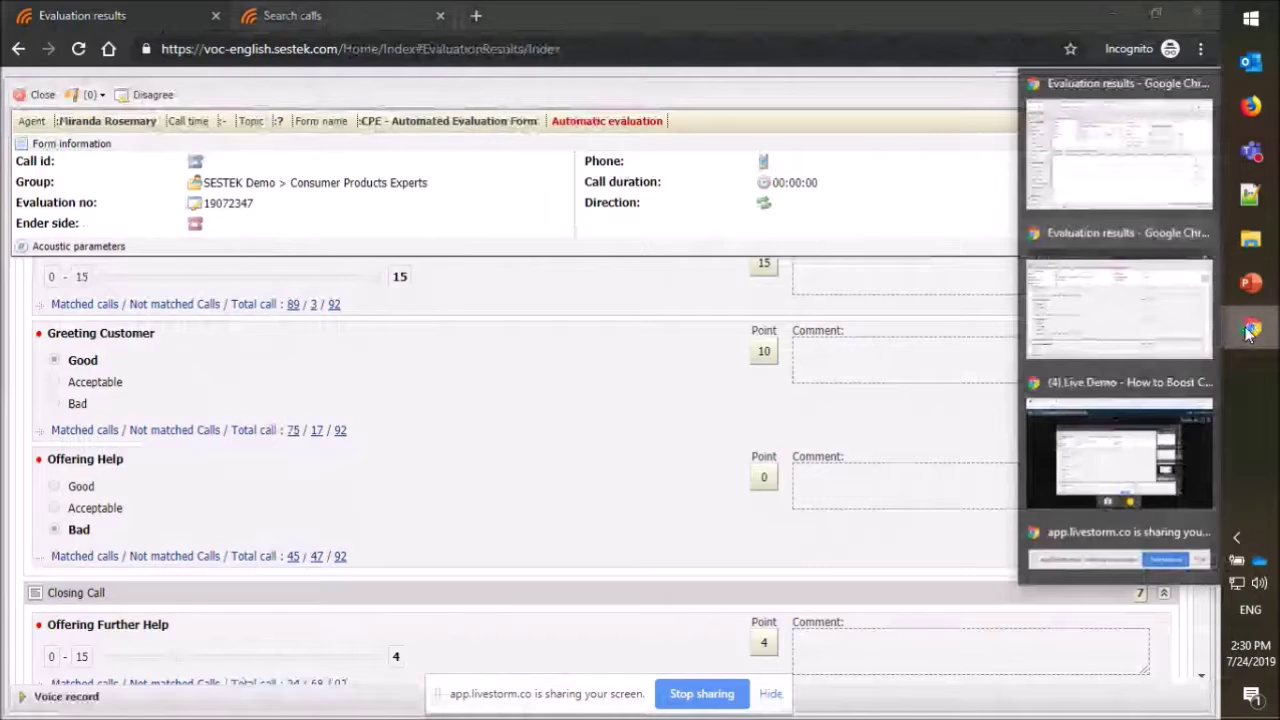
left_click(1119, 305)
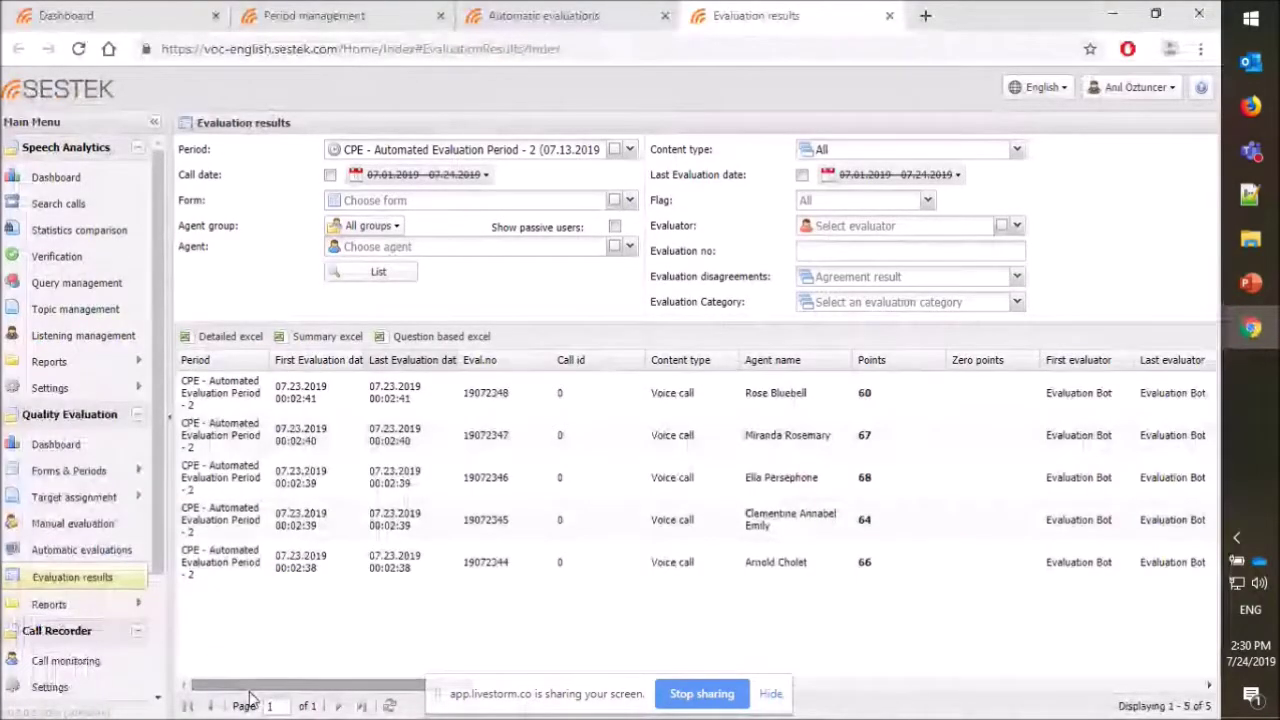
mouse_move(130, 614)
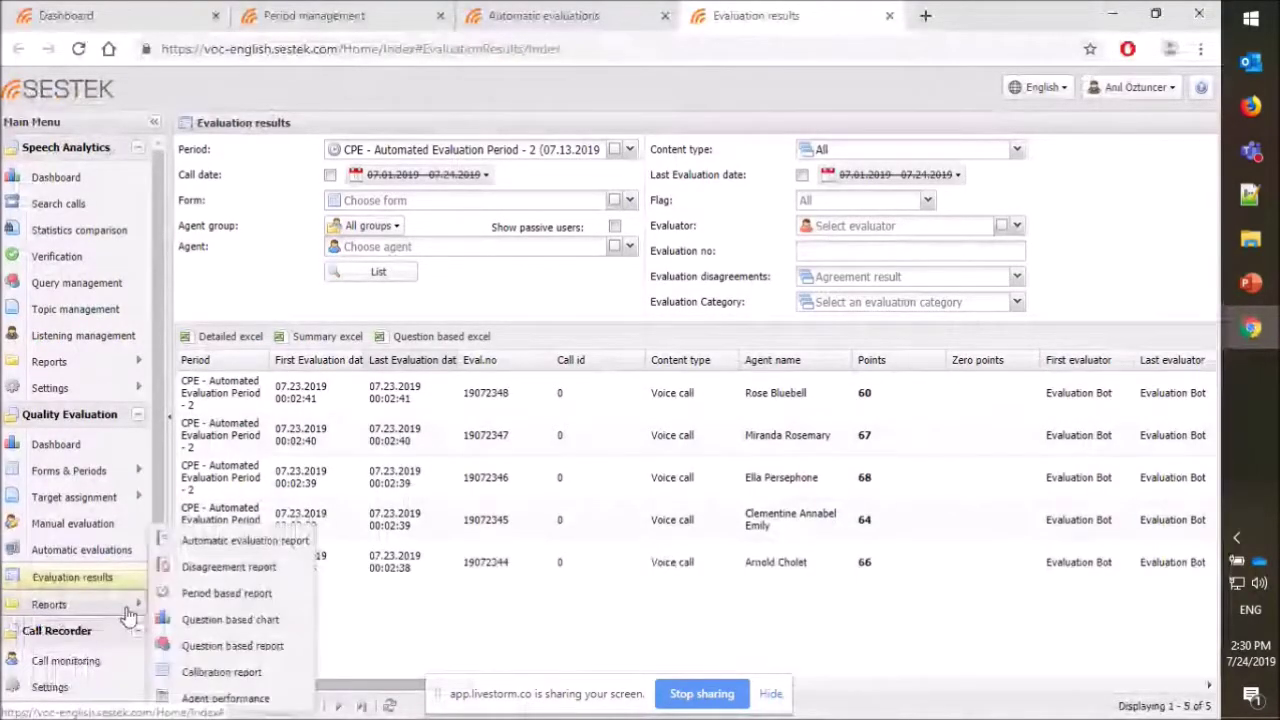
left_click(258, 545)
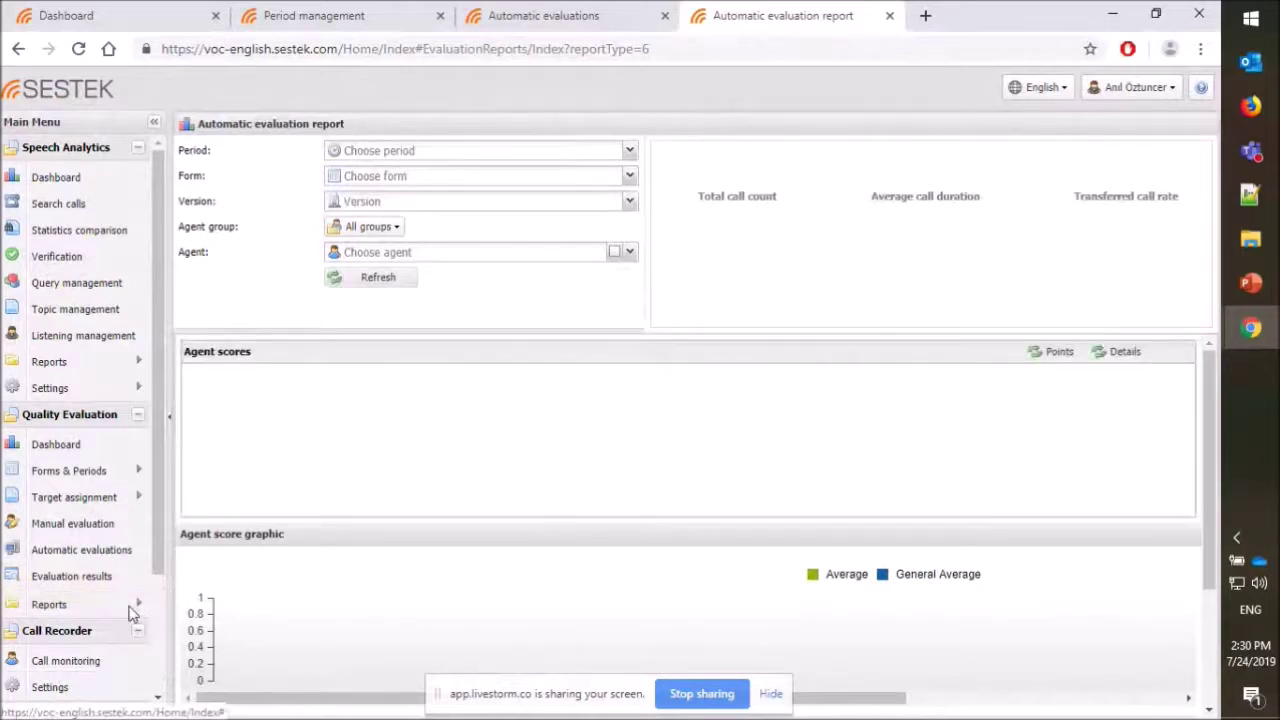
Step: Generate the report for CPE - Automated Evaluation Period - 2 with the CPE - Automated Evaluation Form
left_click(628, 150)
left_click(506, 231)
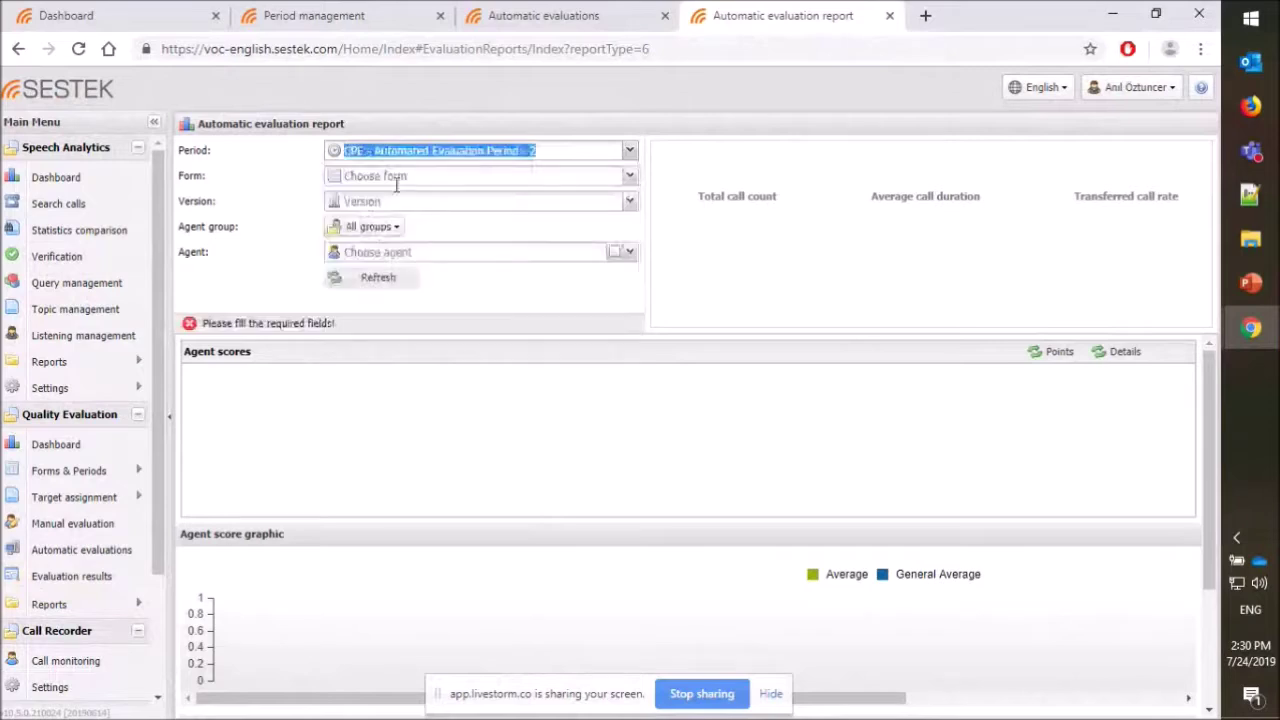
left_click(628, 175)
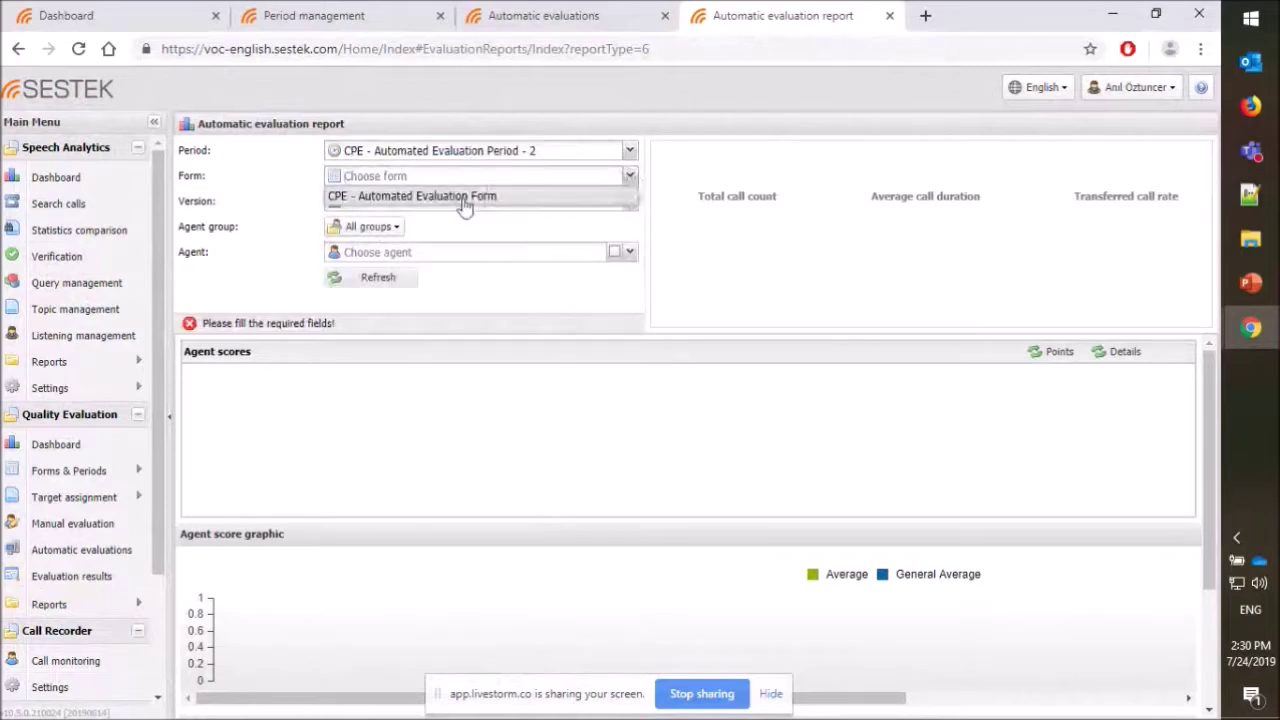
left_click(465, 204)
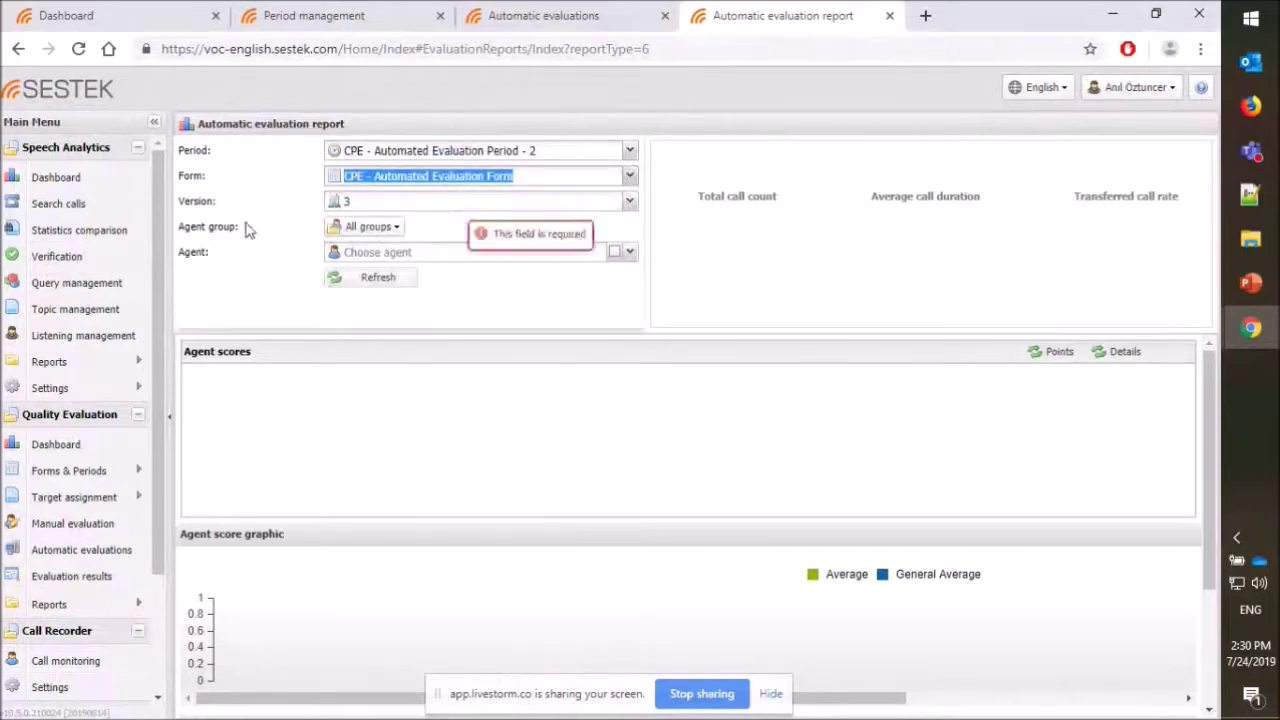
left_click(378, 287)
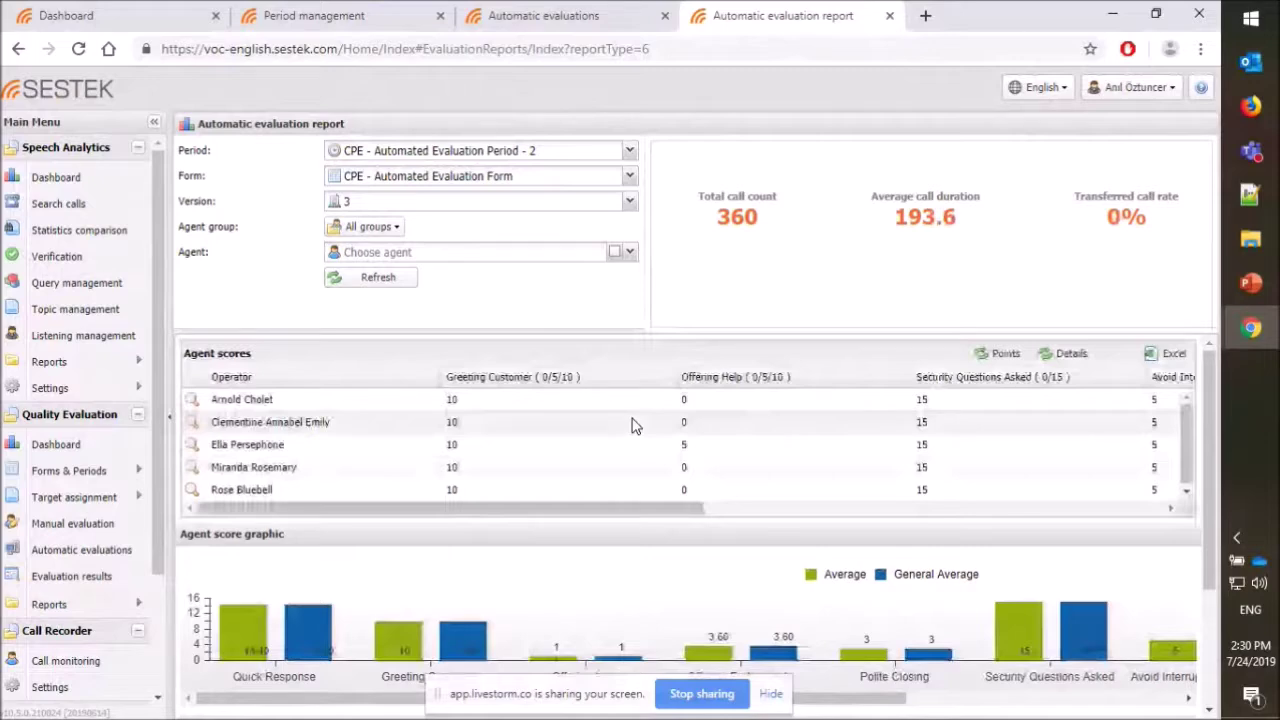
Step: Examine the agent score graphic, comparing the average and general average of each evaluation question
scroll(343, 517, "down", 3)
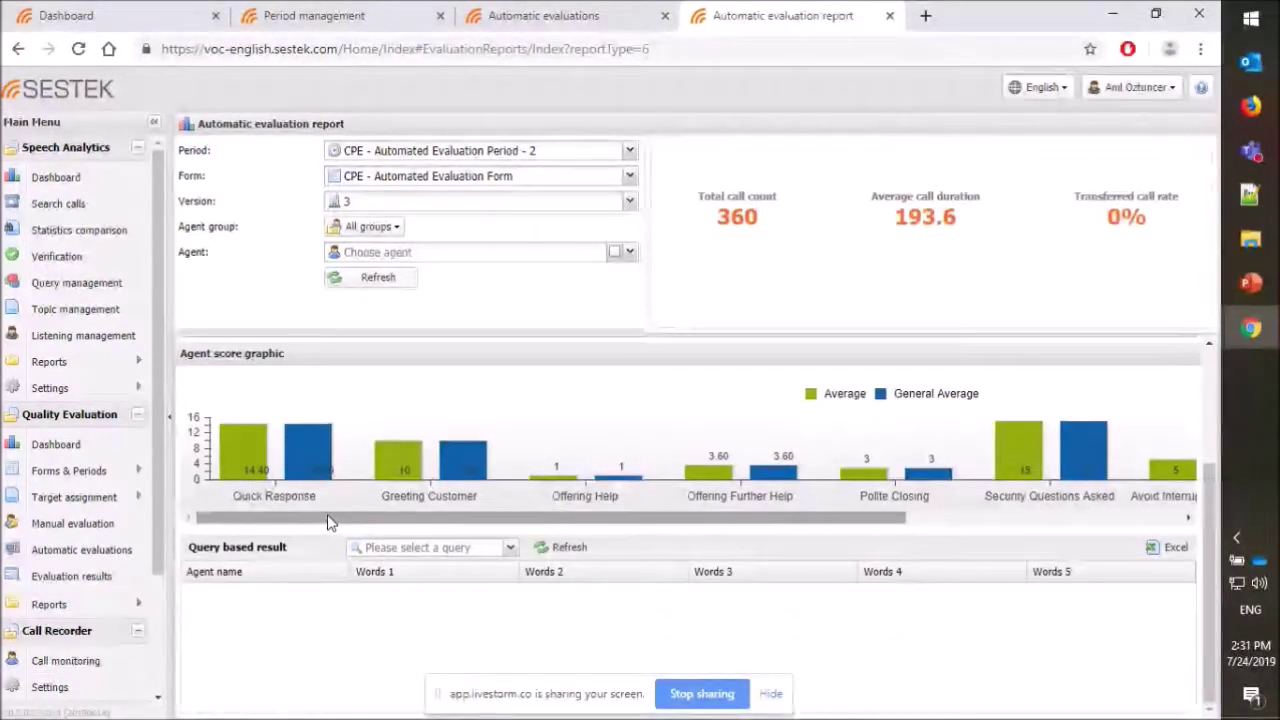
mouse_move(258, 444)
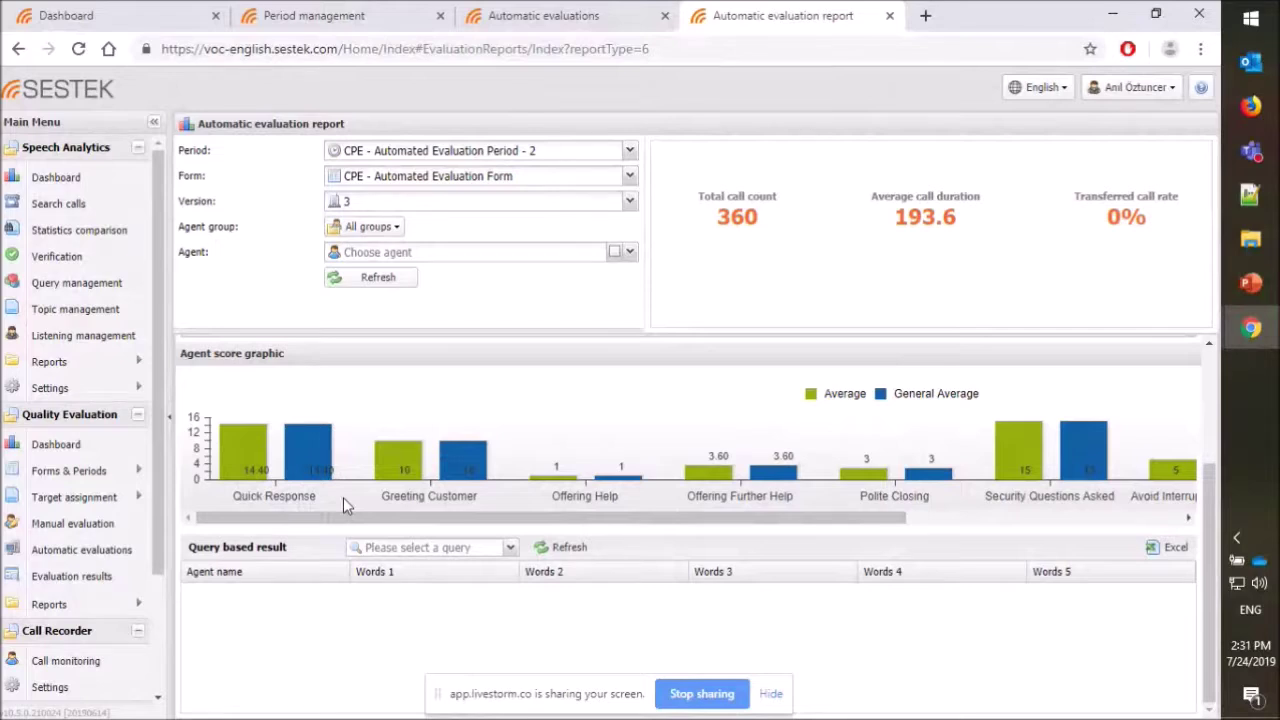
mouse_move(318, 465)
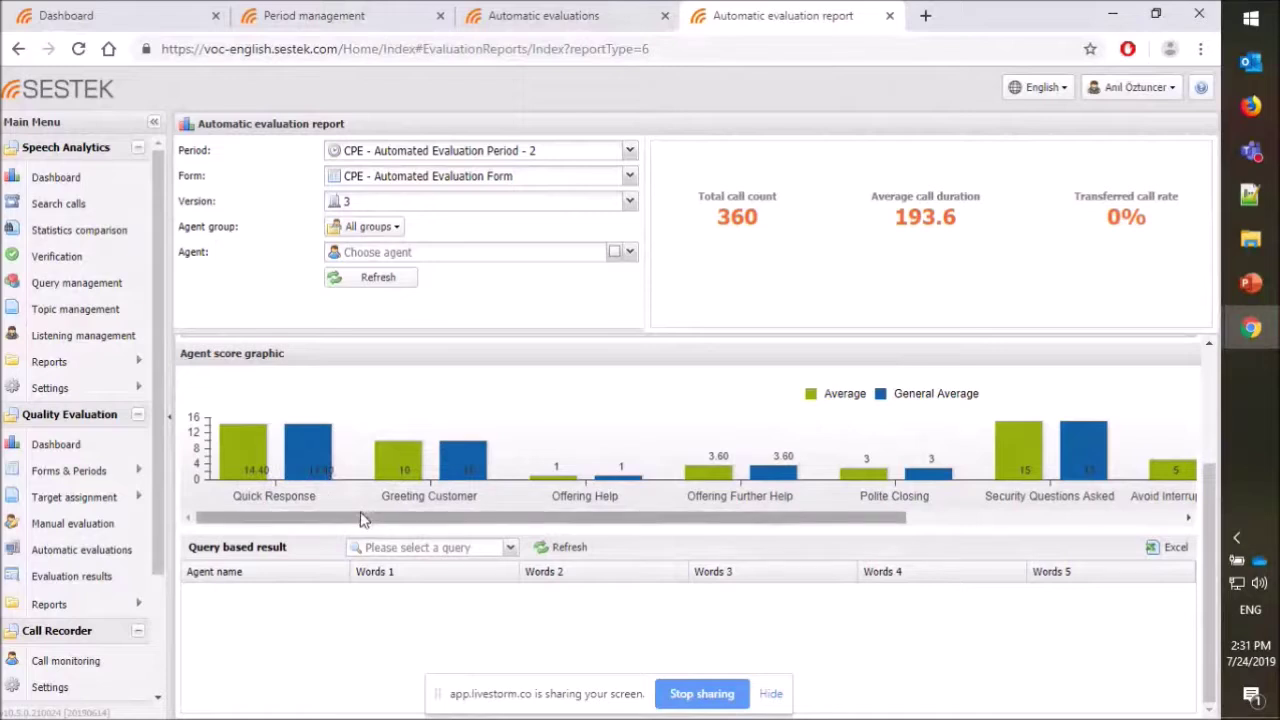
left_click_drag(363, 519, 382, 519)
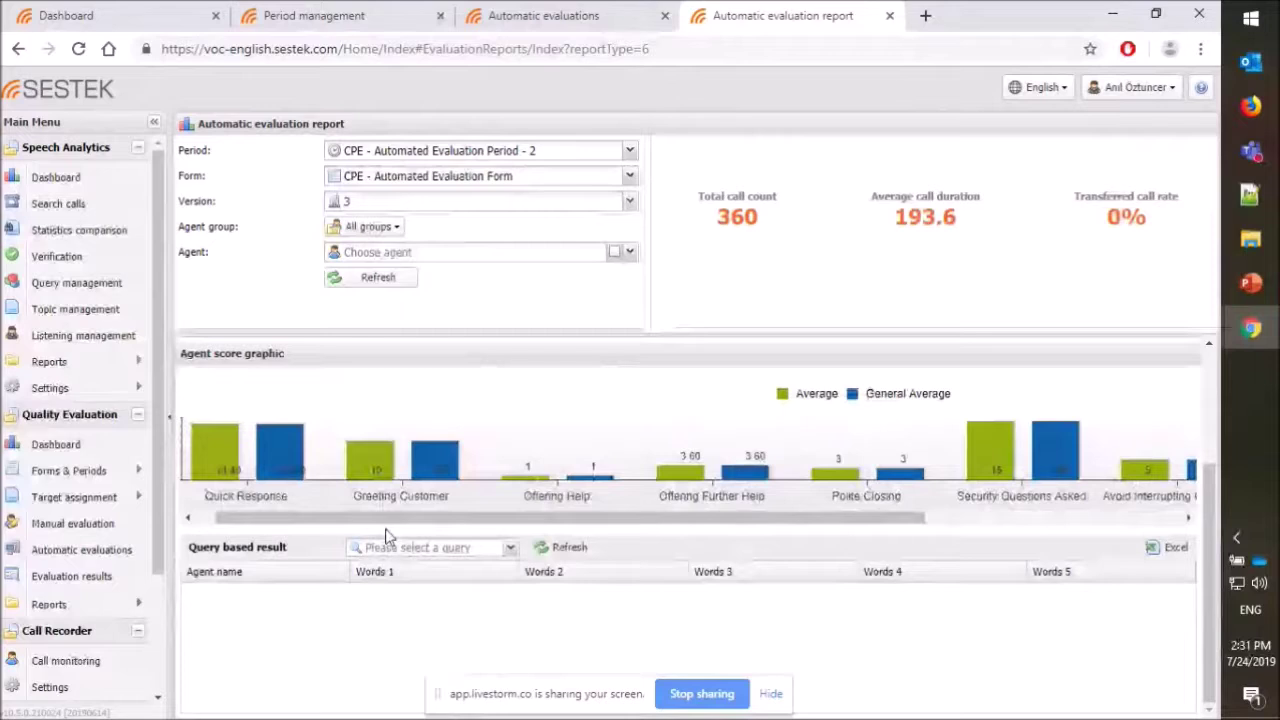
Step: Switch to the agent's browser window and review the Greeting questions at the start of the automatic evaluation
left_click_drag(388, 537, 303, 533)
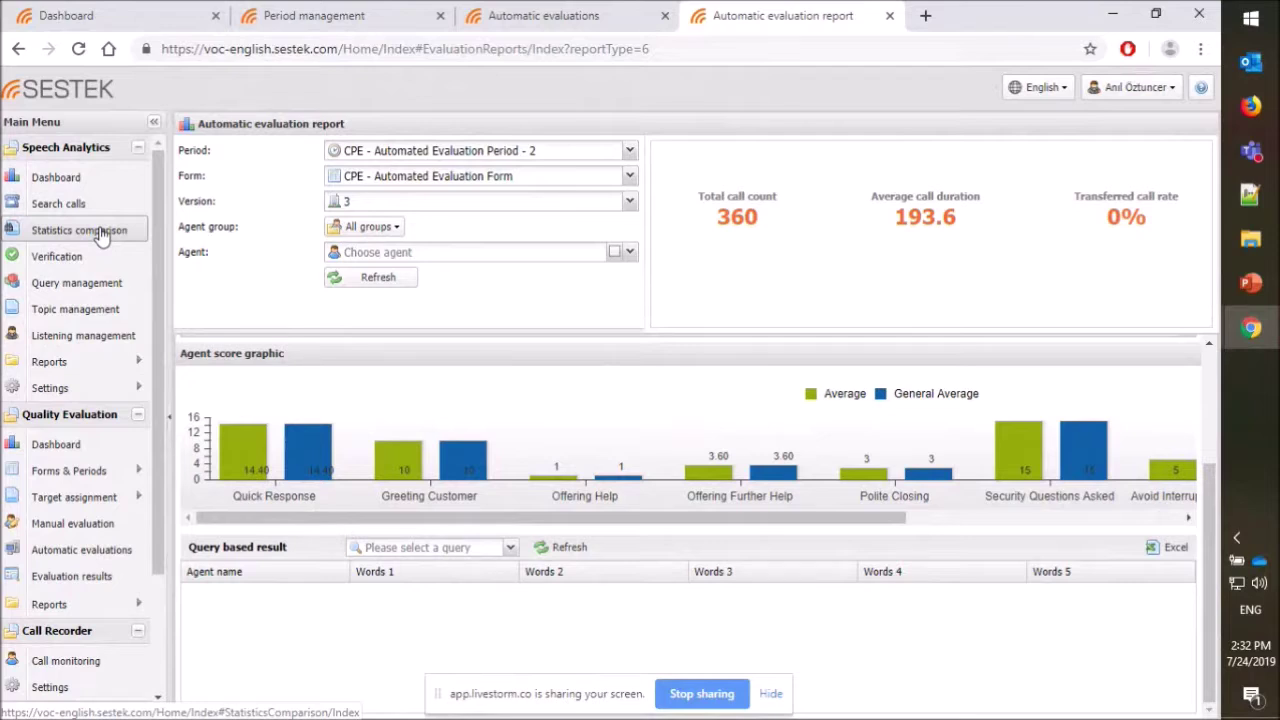
mouse_move(1252, 330)
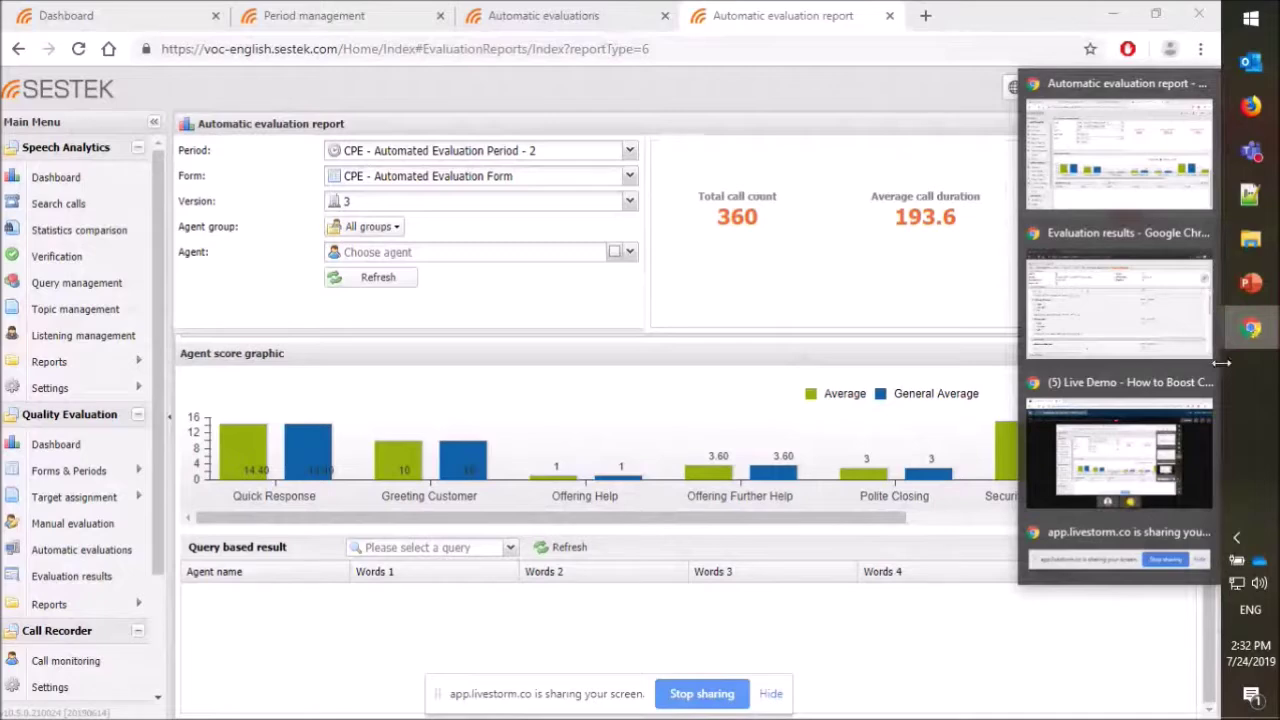
left_click(1120, 300)
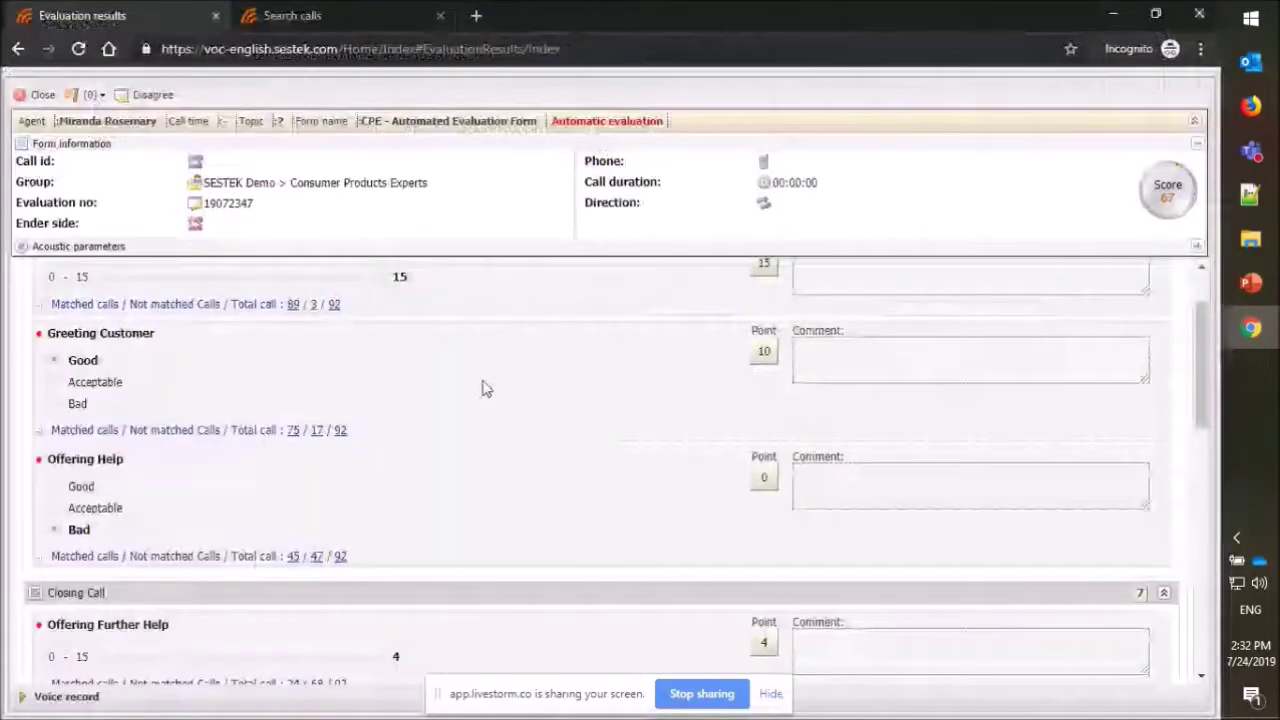
scroll(481, 388, "up", 1)
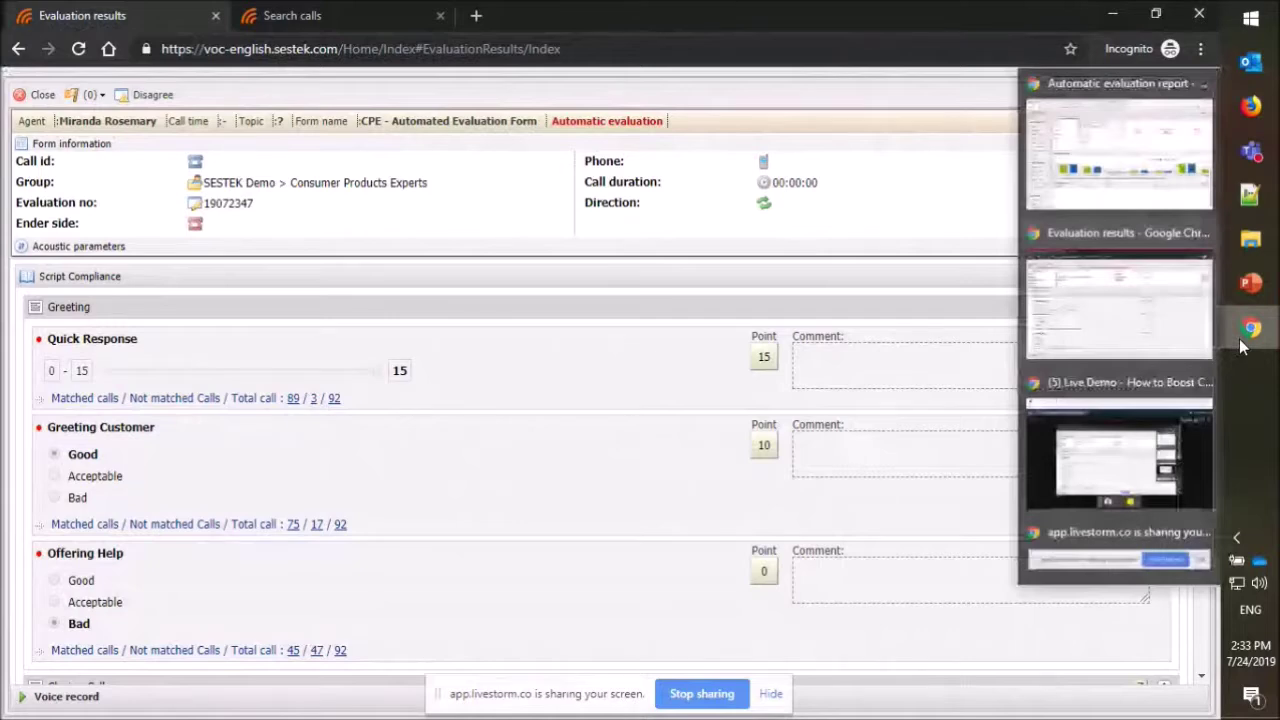
Step: Return to the supervisor's automatic evaluation report, revisit the agent's evaluation window briefly, and come back to the report
left_click(1119, 150)
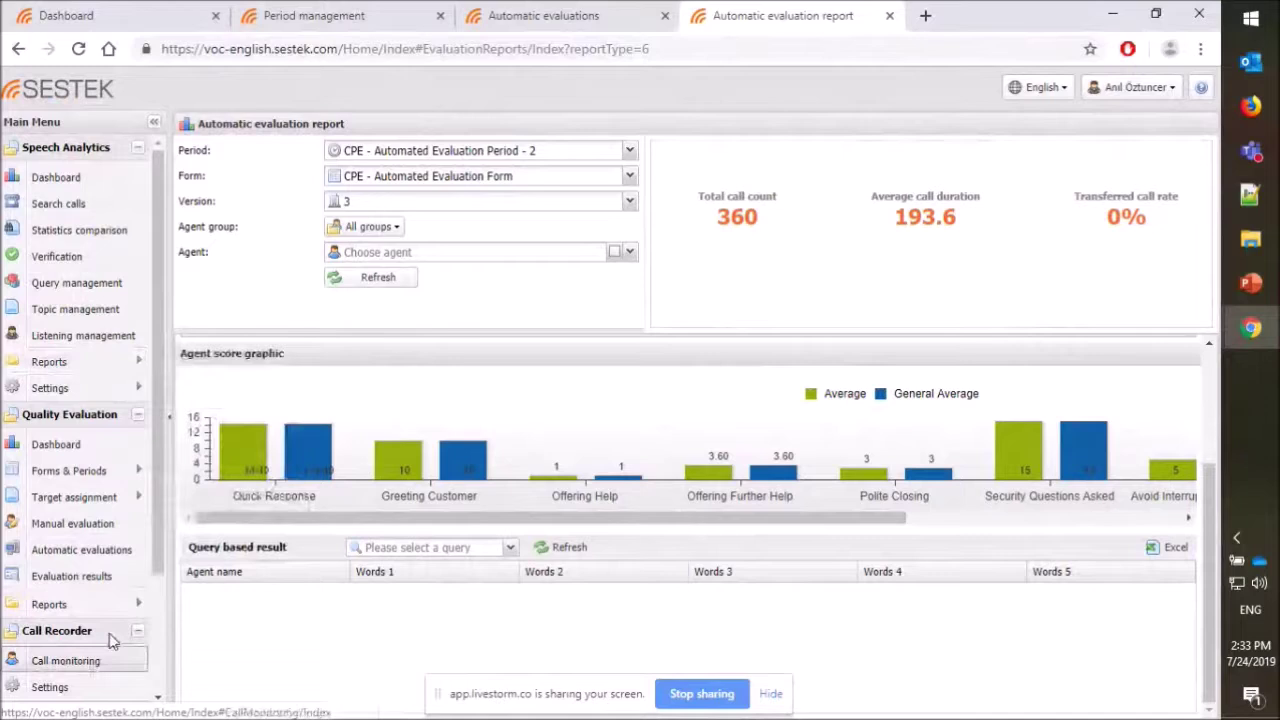
mouse_move(113, 612)
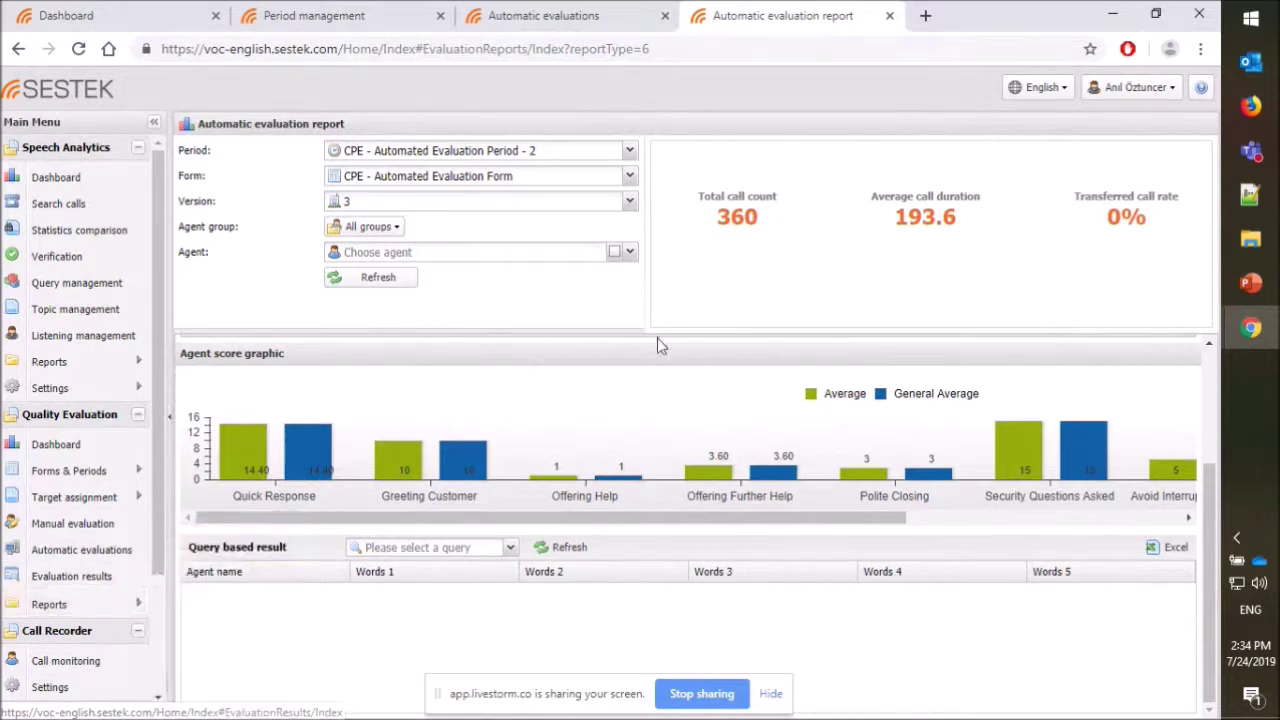
mouse_move(1253, 347)
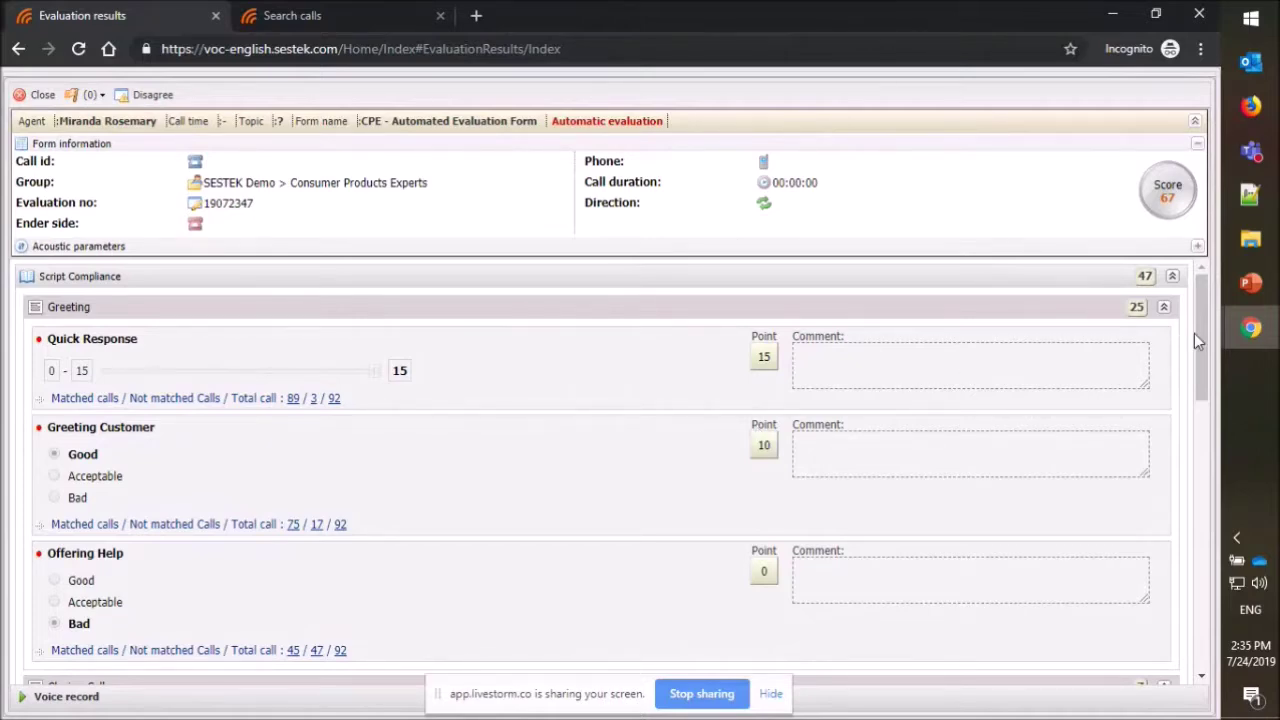
mouse_move(1236, 342)
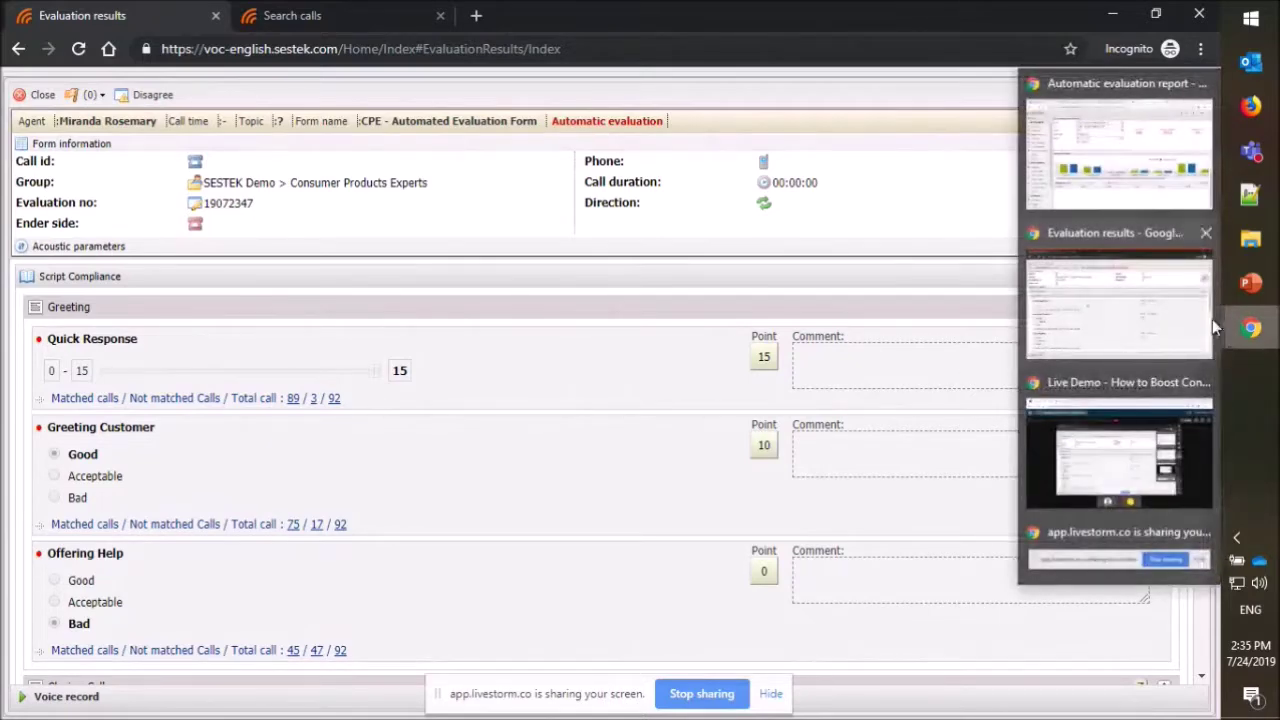
left_click(1118, 150)
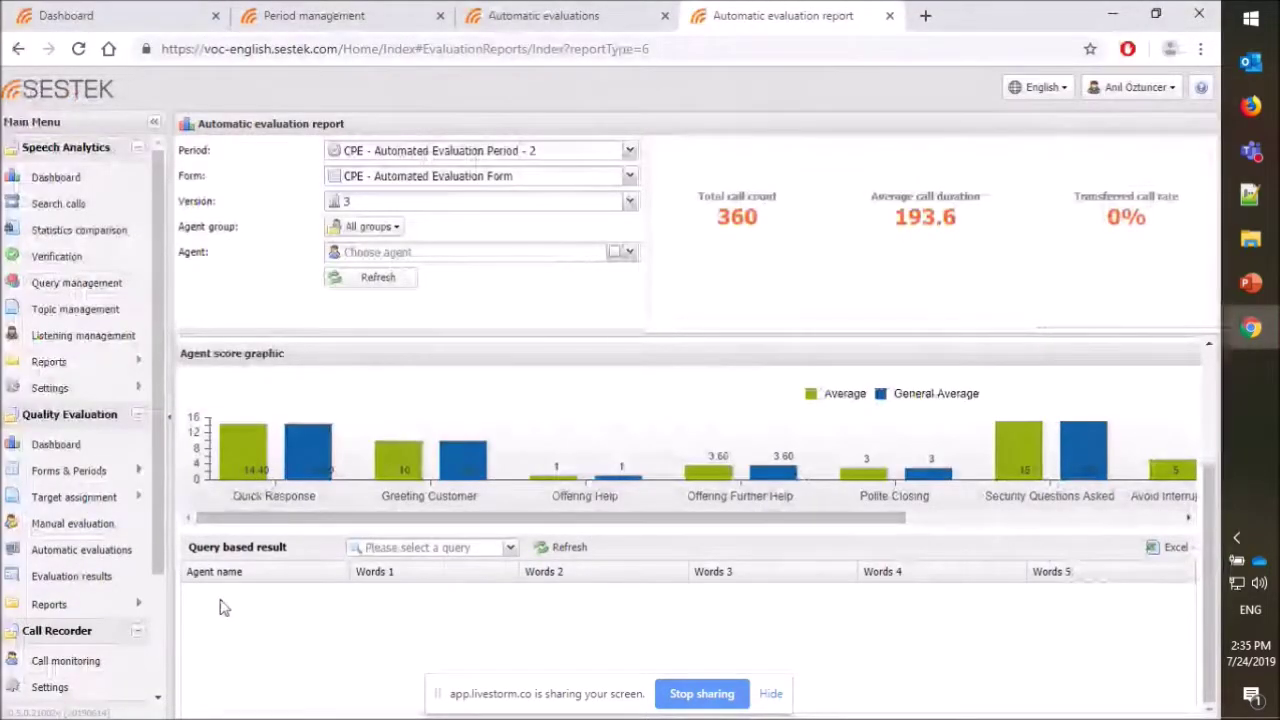
Step: Show the Speech Analytics dashboard and examine the general statistics, including the nonfcr rate and speech occupancy rate
mouse_move(54, 392)
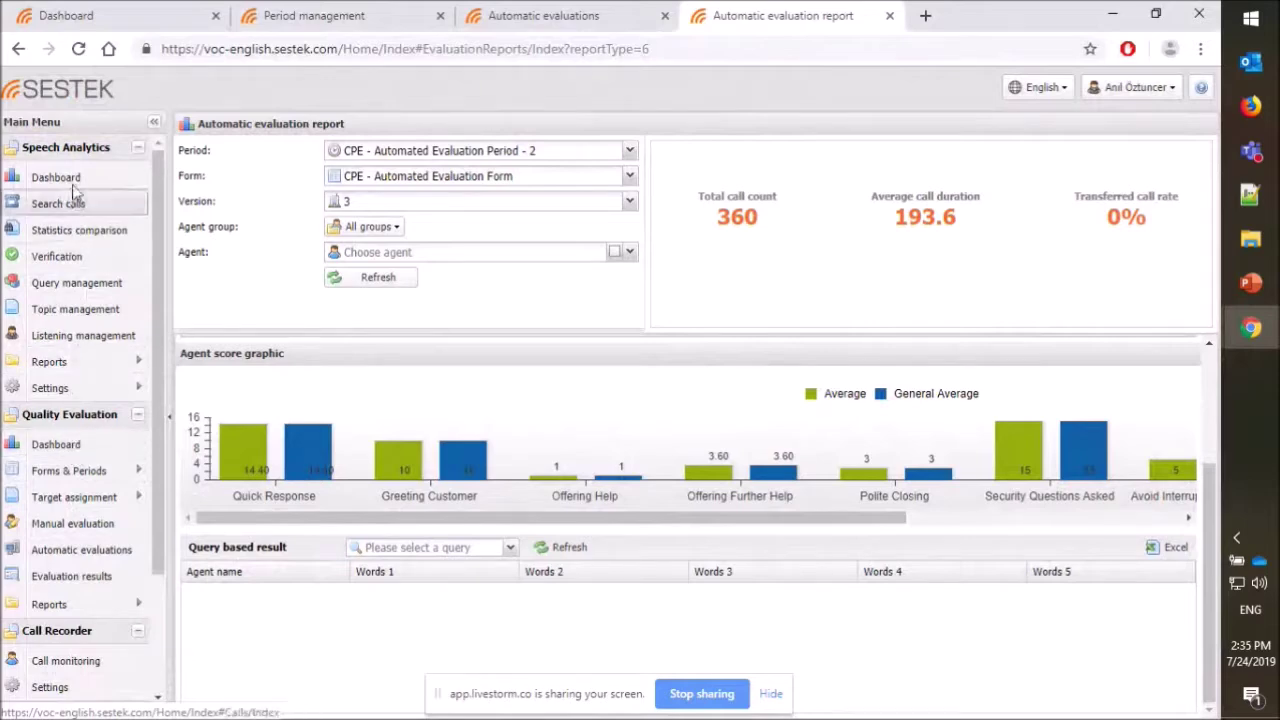
left_click(84, 18)
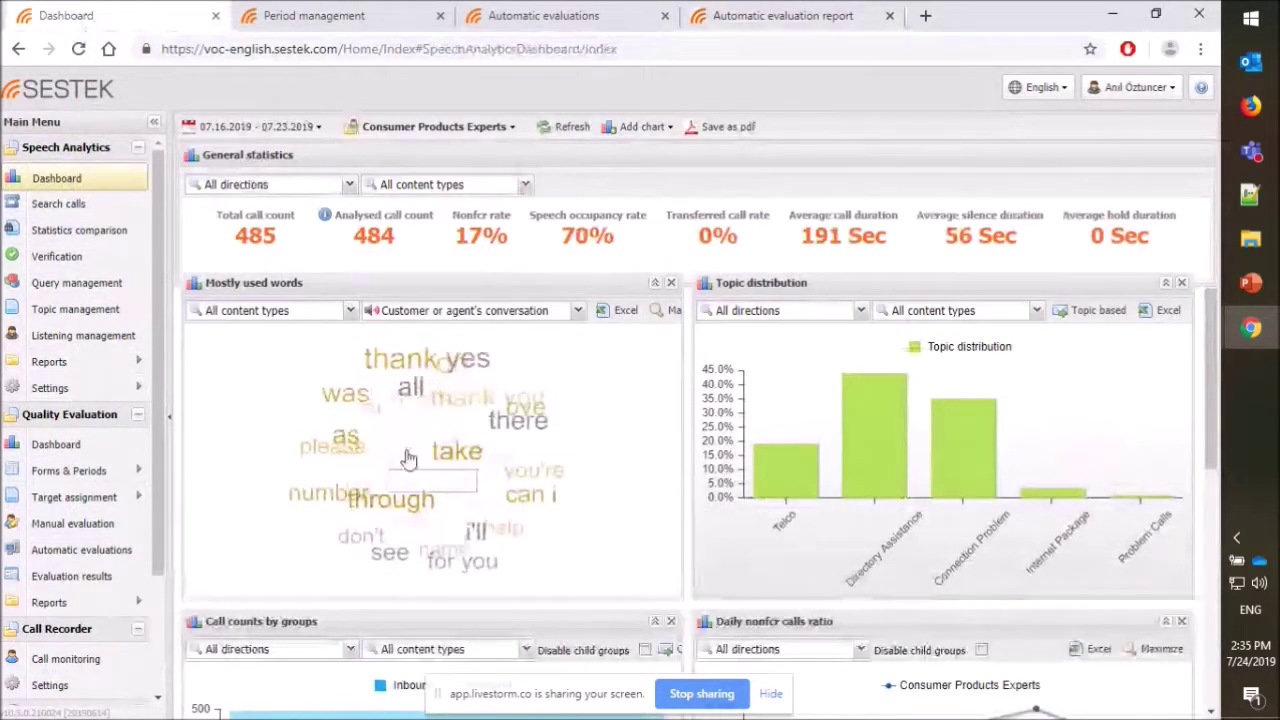
left_click(280, 133)
left_click(280, 133)
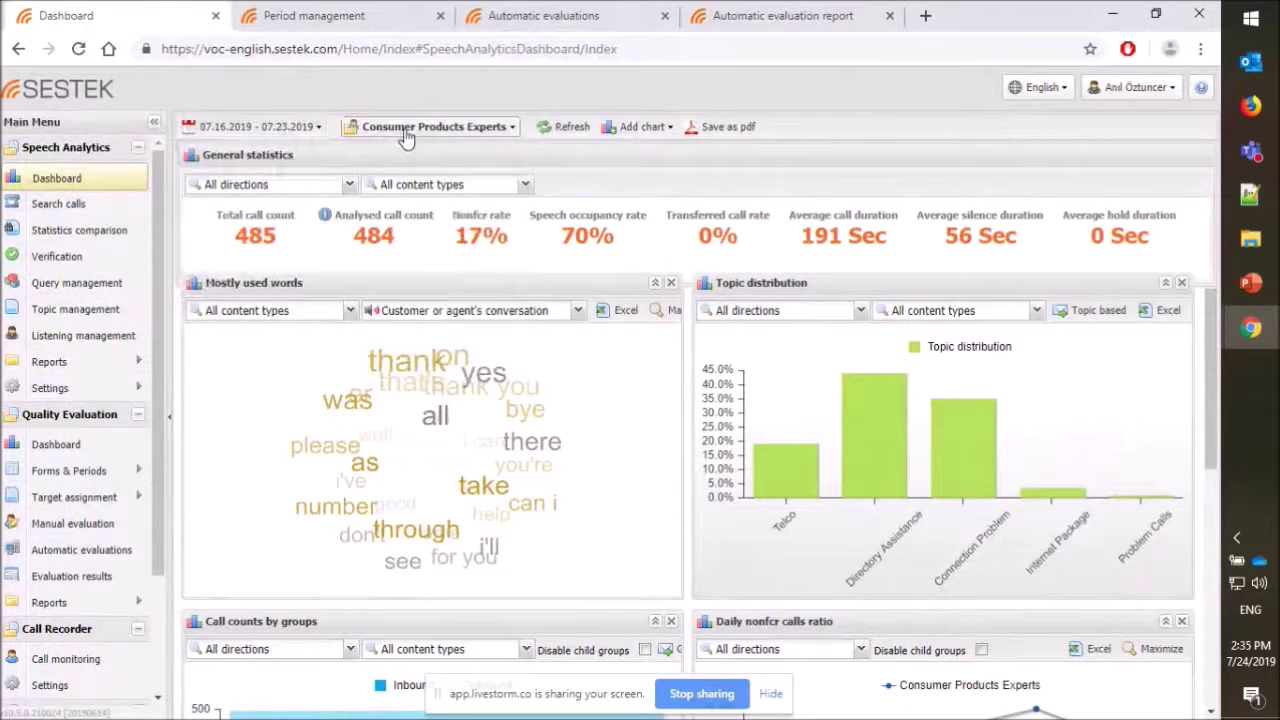
double_click(470, 236)
left_click(507, 238)
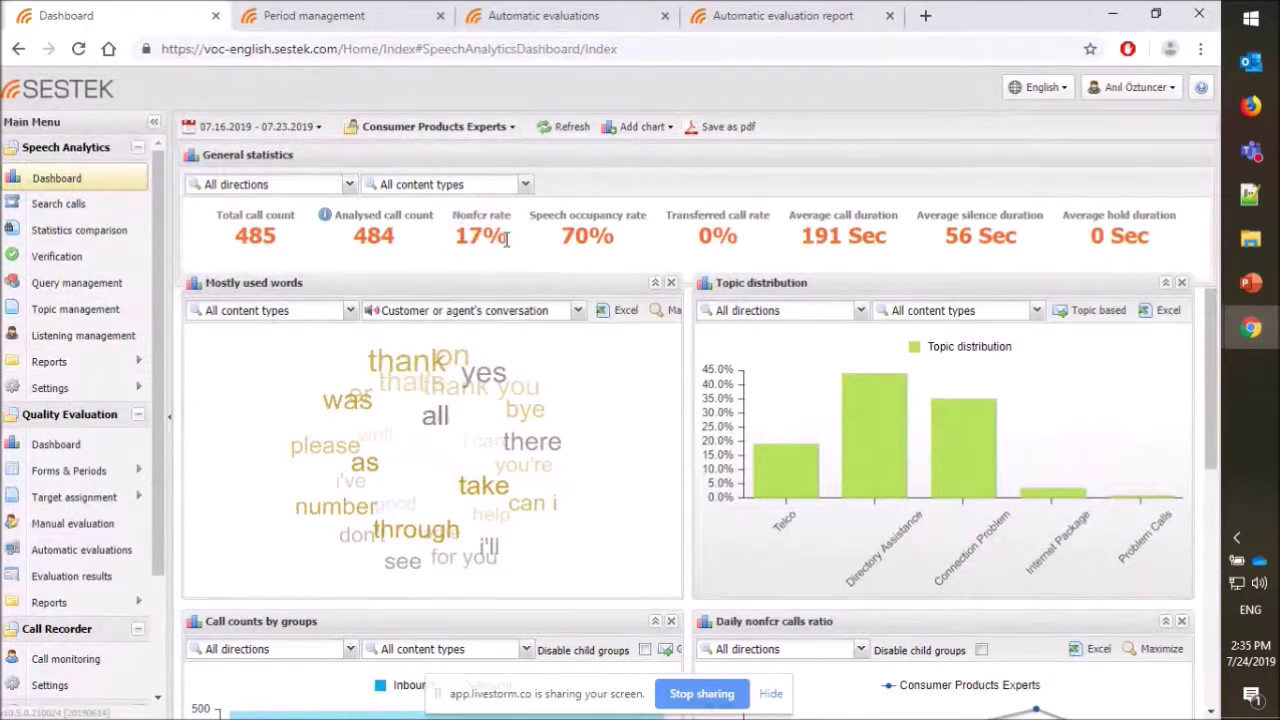
left_click_drag(476, 214, 492, 228)
left_click(490, 228)
left_click_drag(562, 236, 597, 236)
left_click(603, 246)
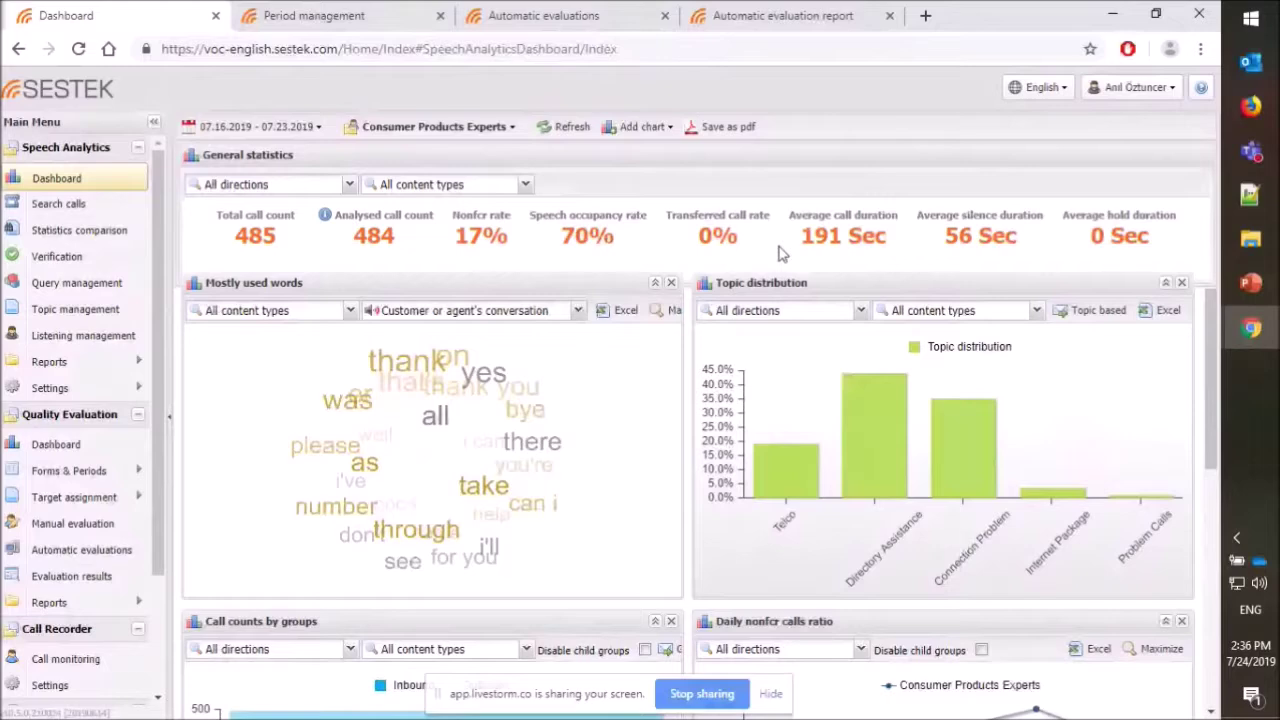
Step: Set the dashboard's start date to 07.22.2019 and reload its statistics
left_click(256, 126)
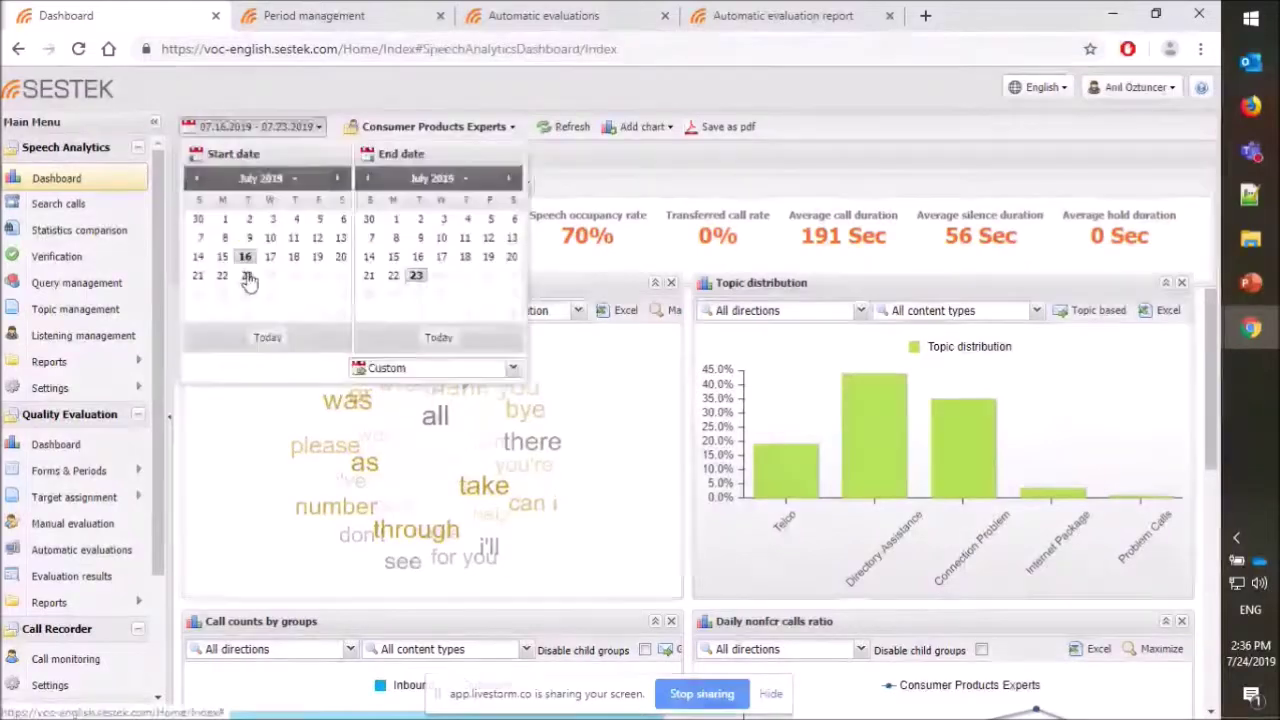
left_click(221, 276)
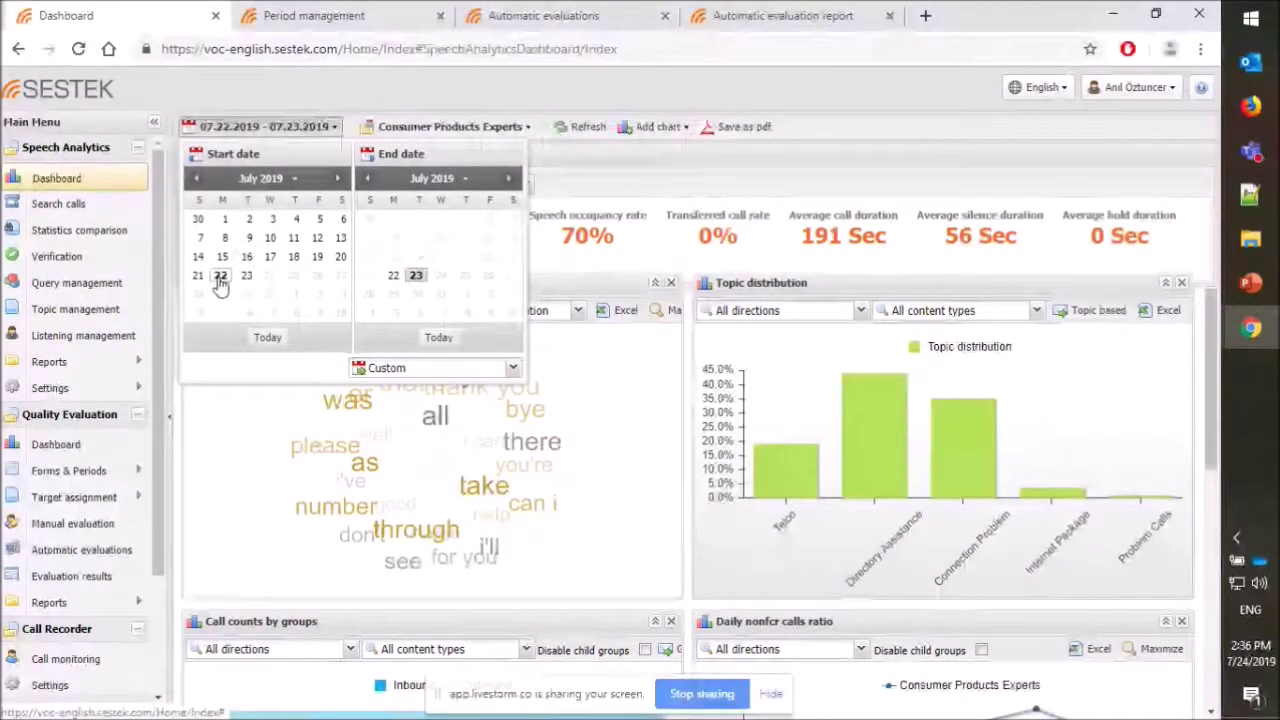
left_click(596, 269)
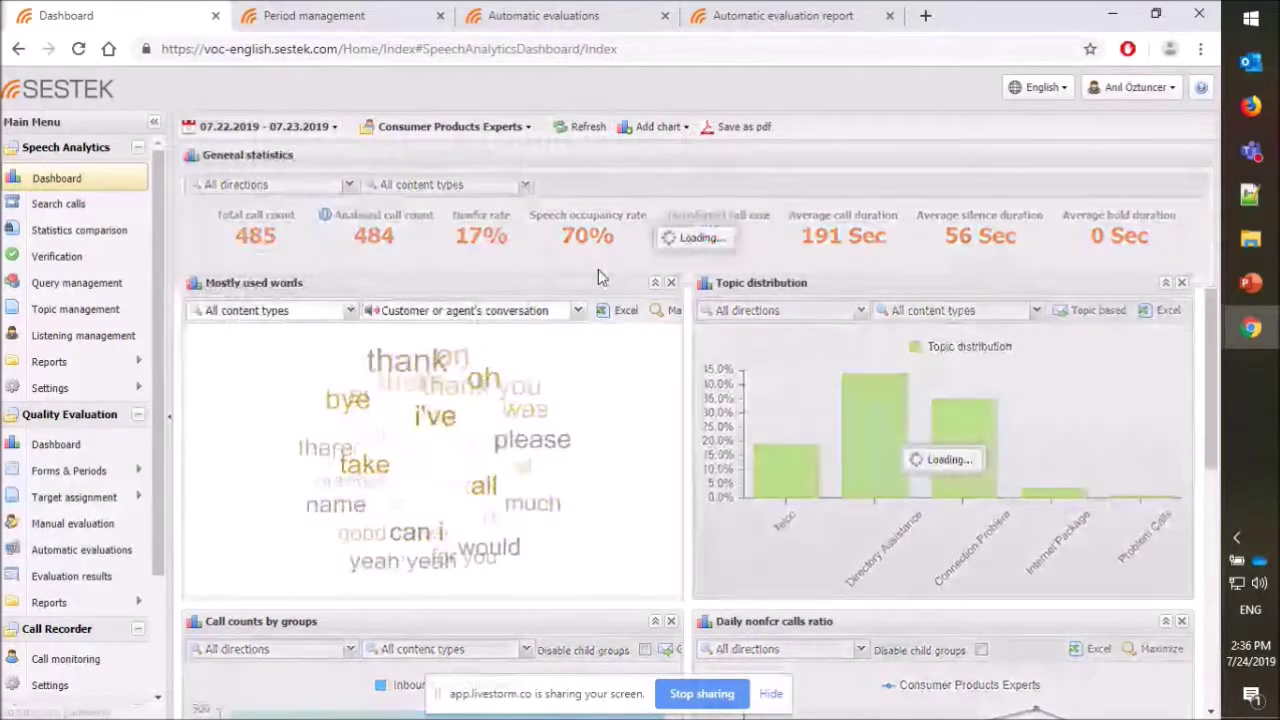